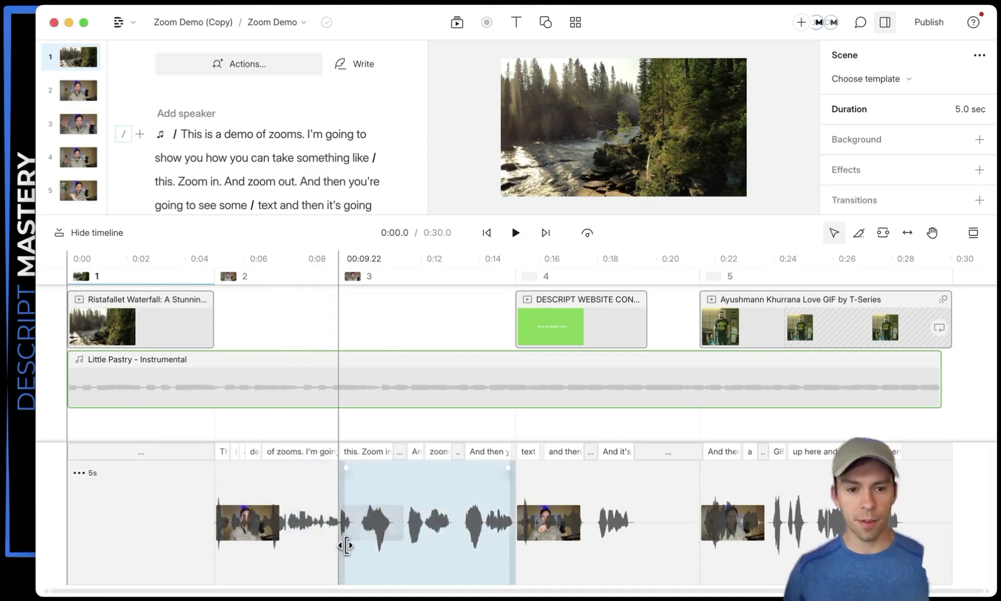
# Step: Drag the scene 2 speaker clip's left edge inward to add a short fade-in
pyautogui.click(237, 484)
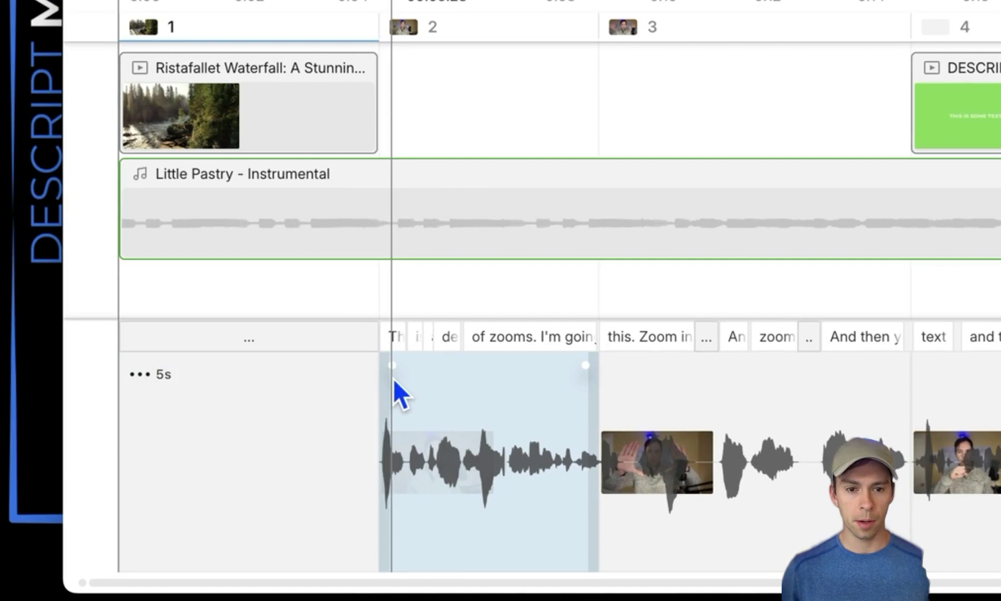
pyautogui.click(392, 371)
pyautogui.click(392, 366)
pyautogui.moveTo(391, 378); pyautogui.dragTo(444, 365)
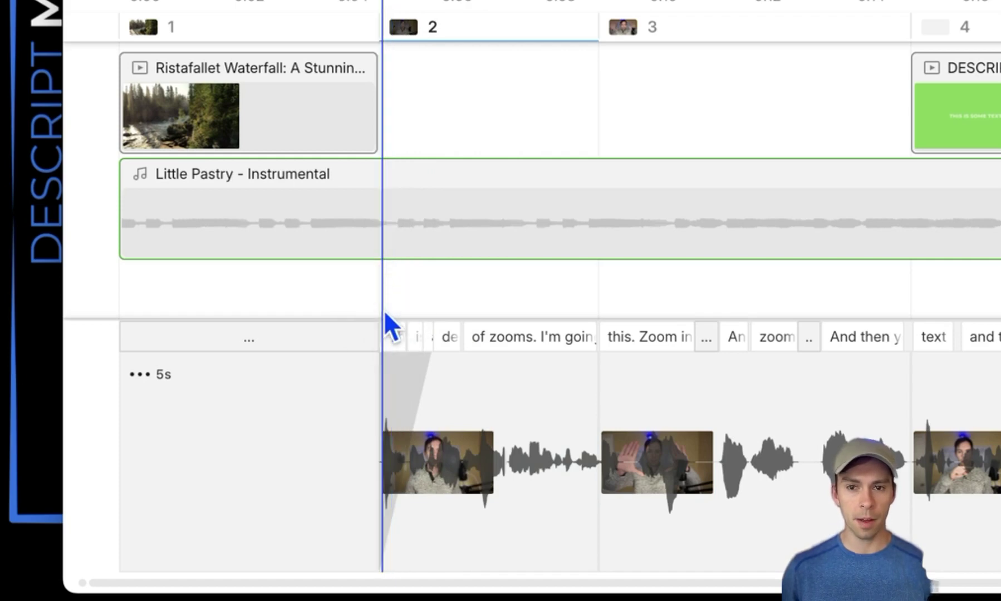
# Step: Select the scene 2 speaker clip to see its properties, with the playhead just before scene 2
pyautogui.click(386, 412)
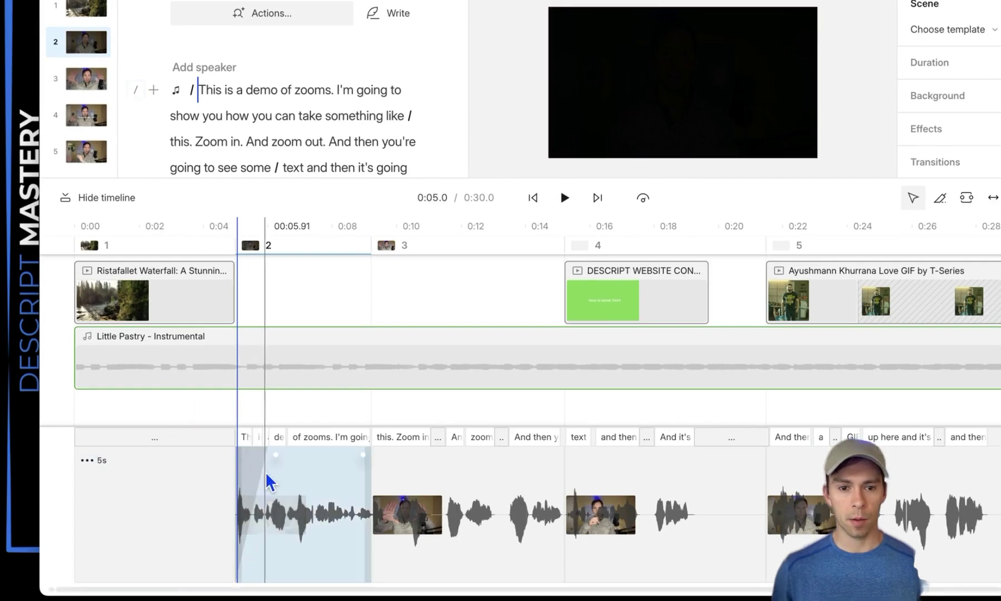
pyautogui.click(267, 475)
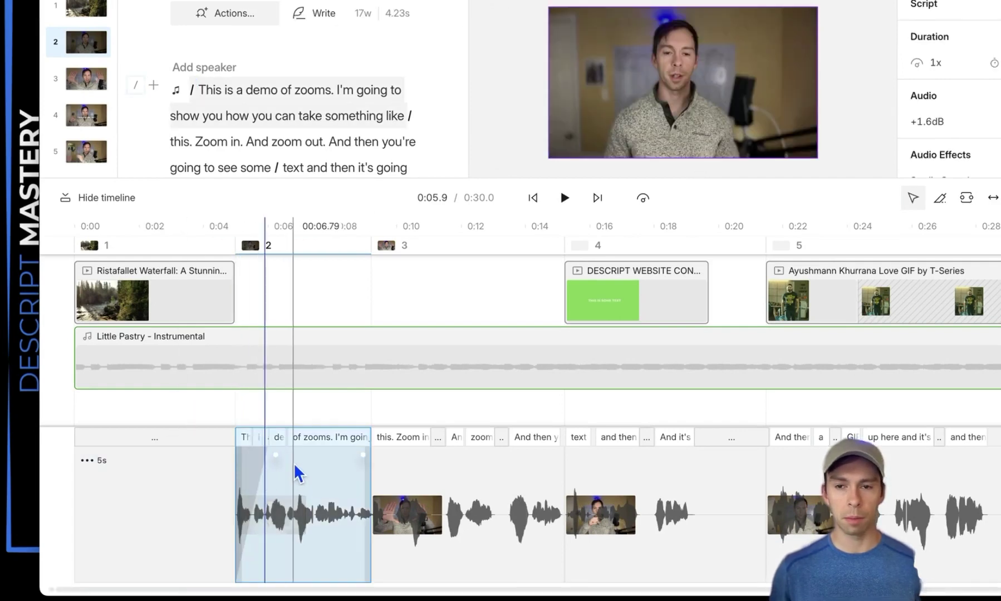
pyautogui.click(235, 406)
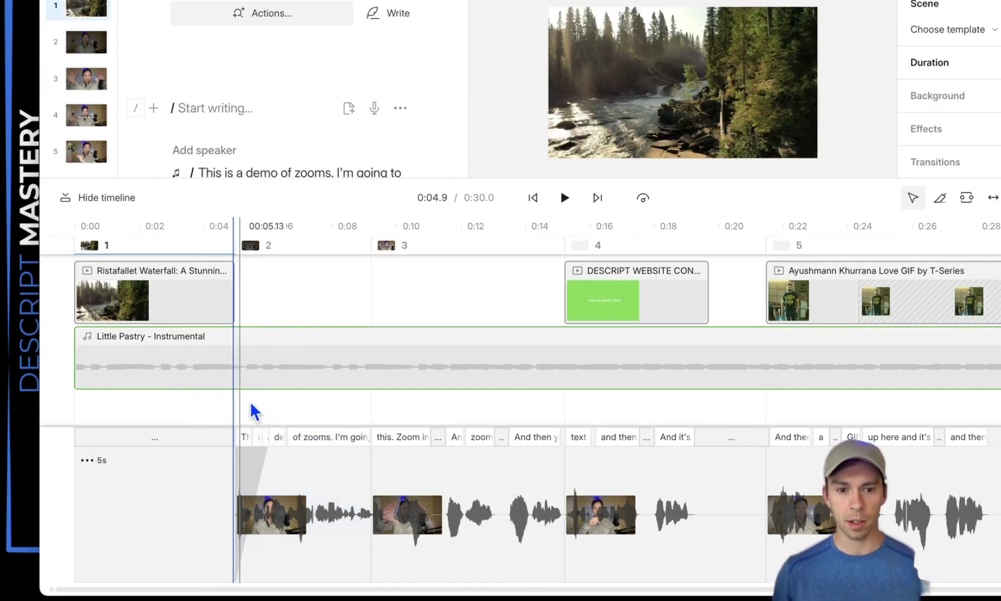
pyautogui.click(565, 199)
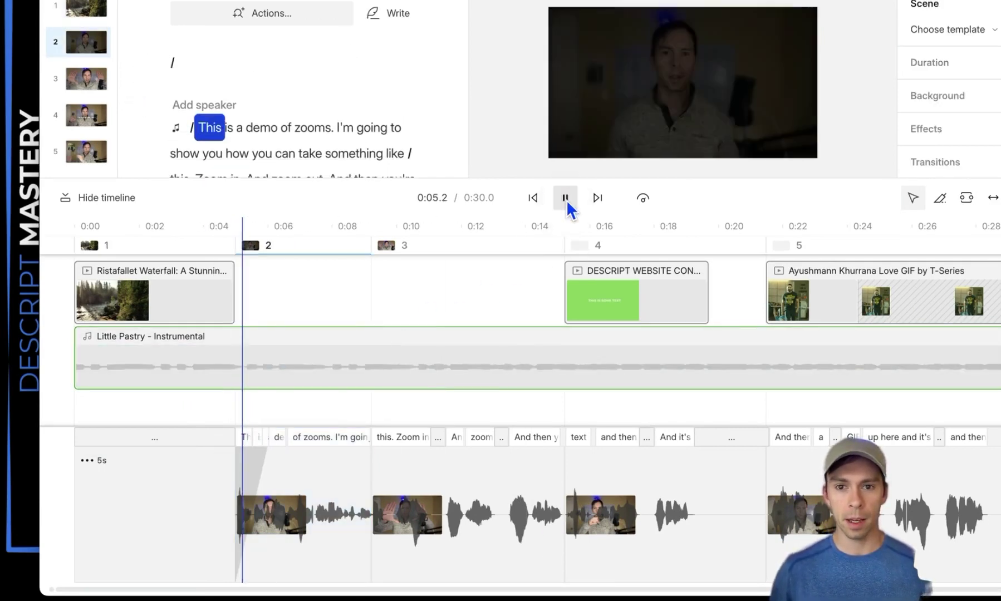
pyautogui.click(565, 199)
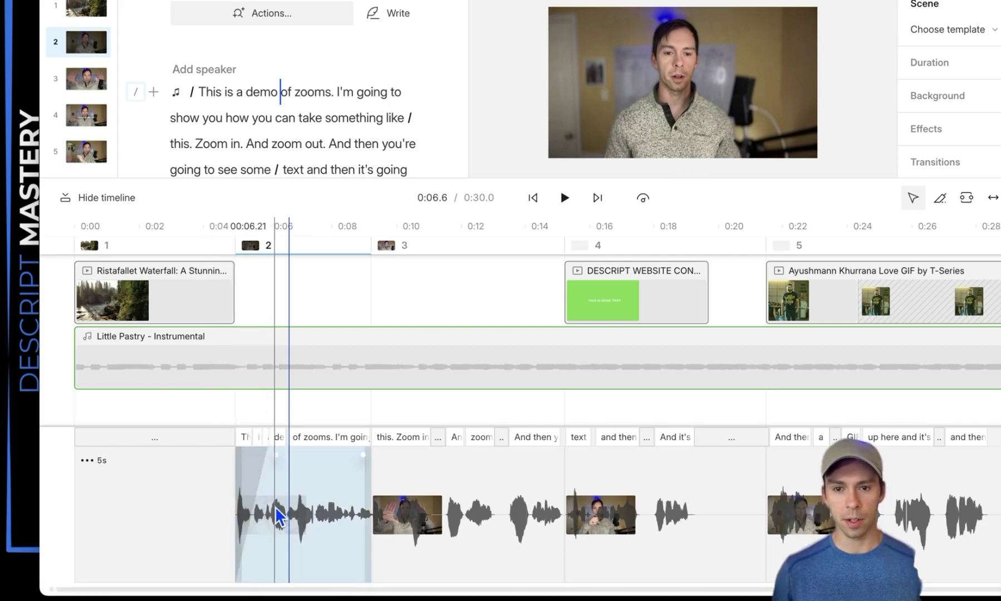
pyautogui.click(296, 515)
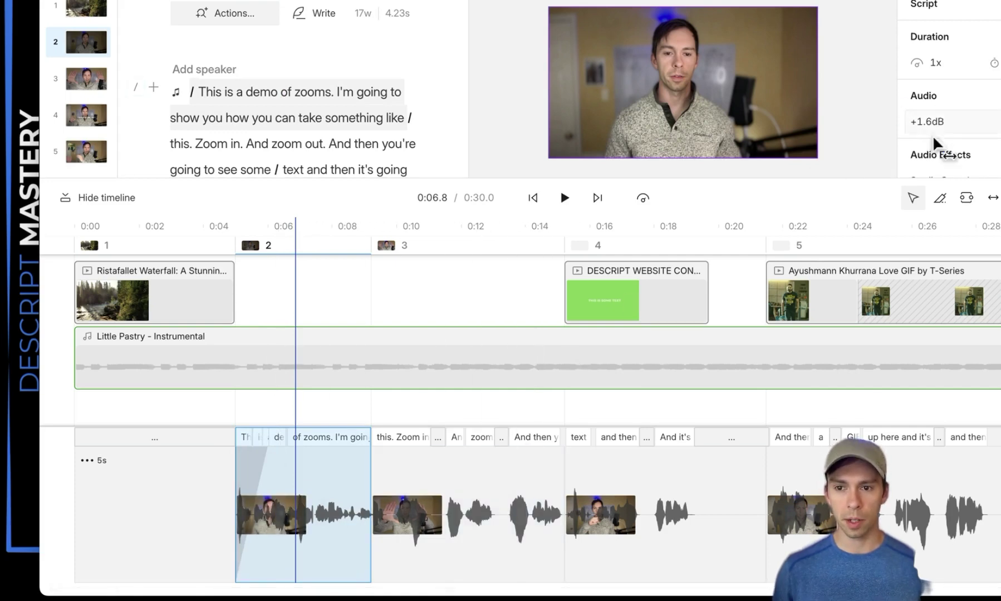
pyautogui.moveTo(345, 523)
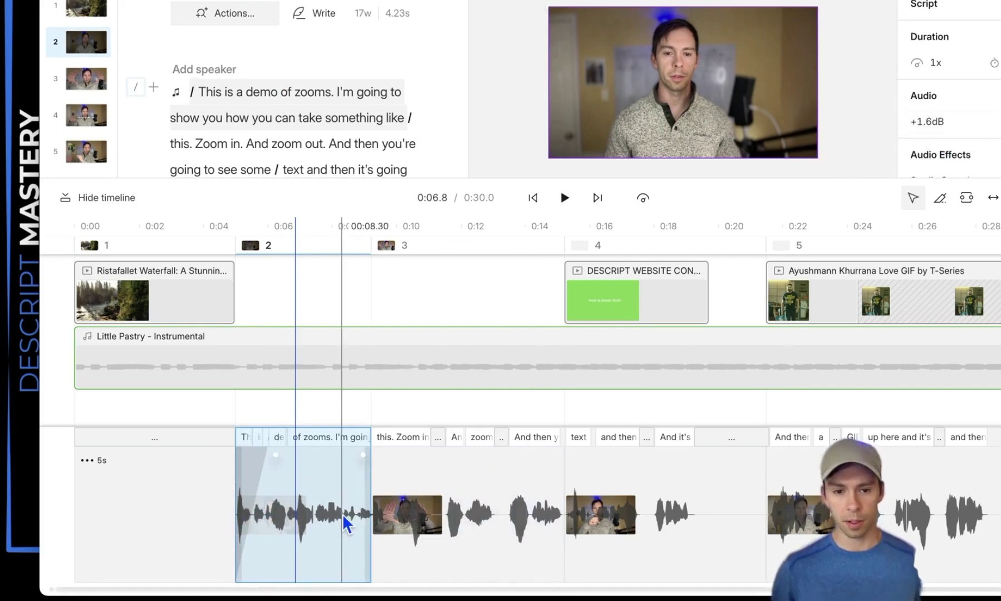
# Step: Nudge the scene 2 clip's audio gain from +1.6 dB to +1.7 dB
pyautogui.click(284, 511)
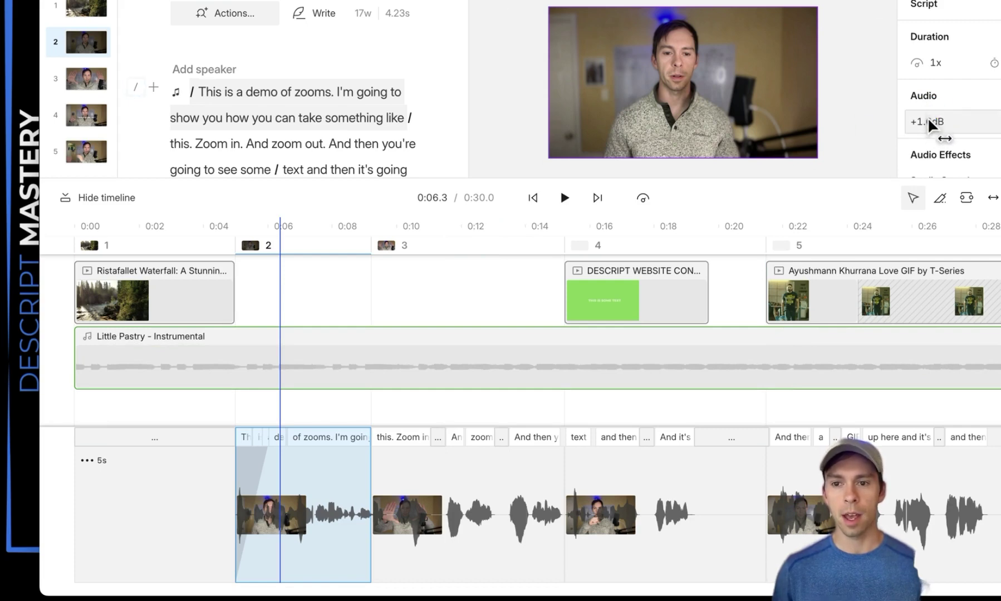
pyautogui.moveTo(929, 123); pyautogui.dragTo(944, 122)
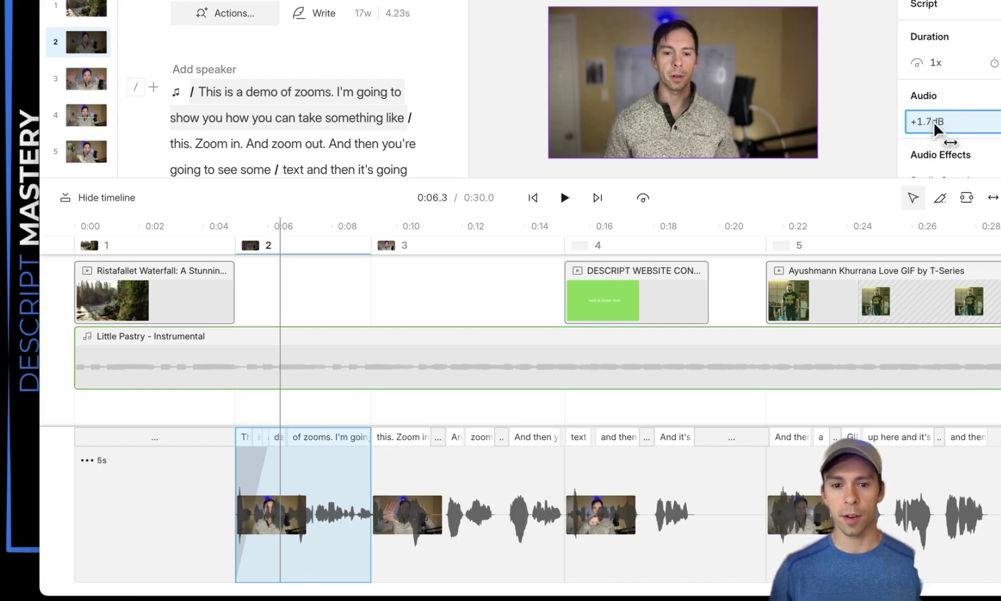
pyautogui.click(256, 465)
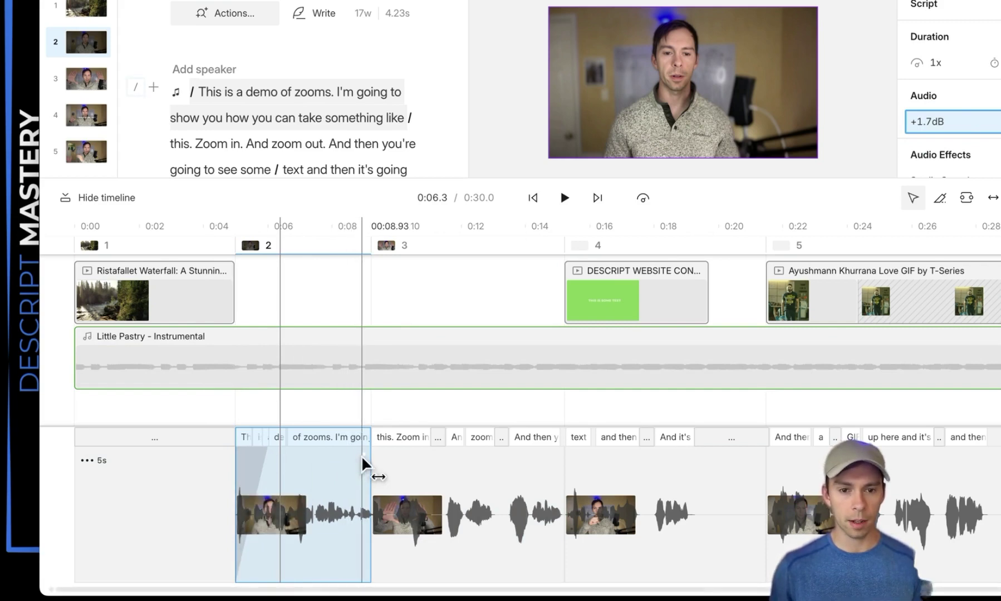
pyautogui.click(362, 462)
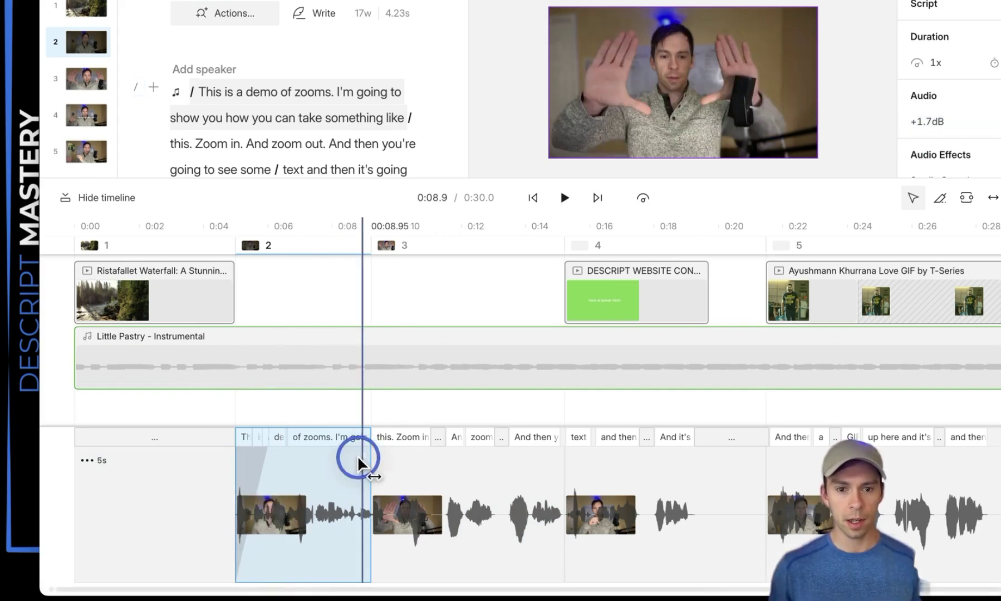
# Step: Drag the scene 2 speaker clip's right edge to add a roughly 0.85-second fade-out
pyautogui.moveTo(362, 462); pyautogui.dragTo(334, 456)
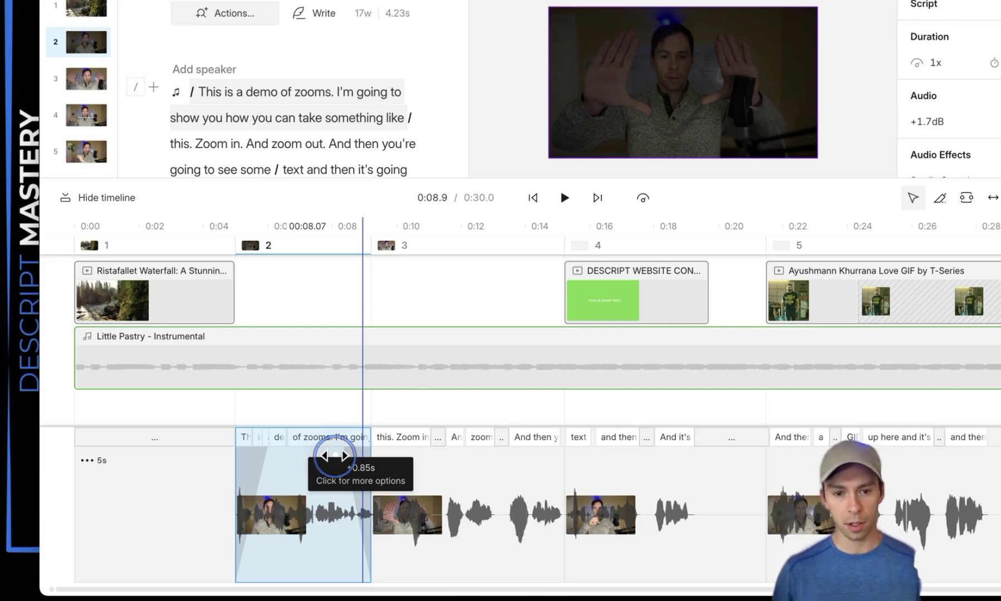
pyautogui.click(342, 409)
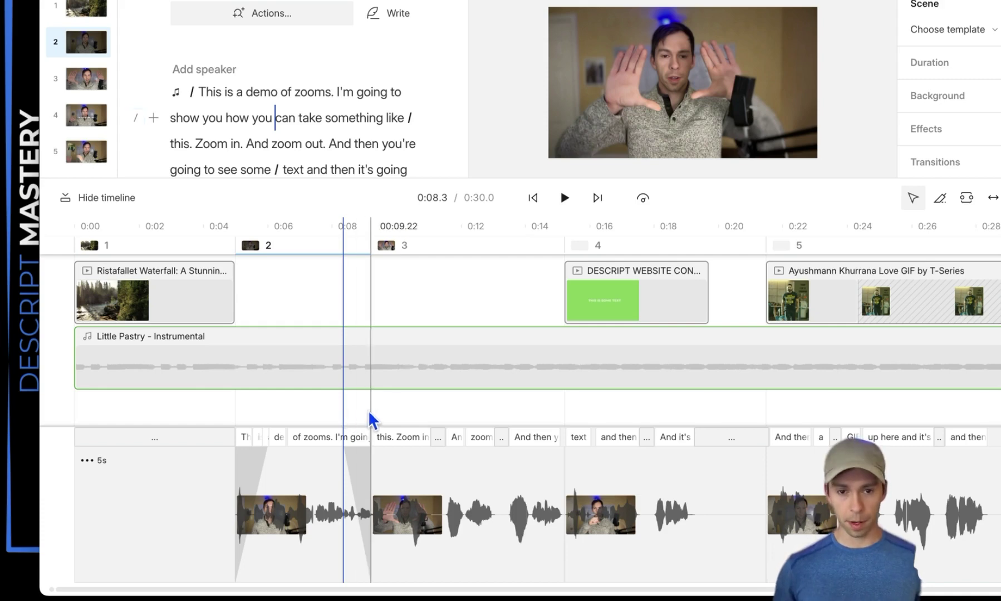
pyautogui.click(367, 412)
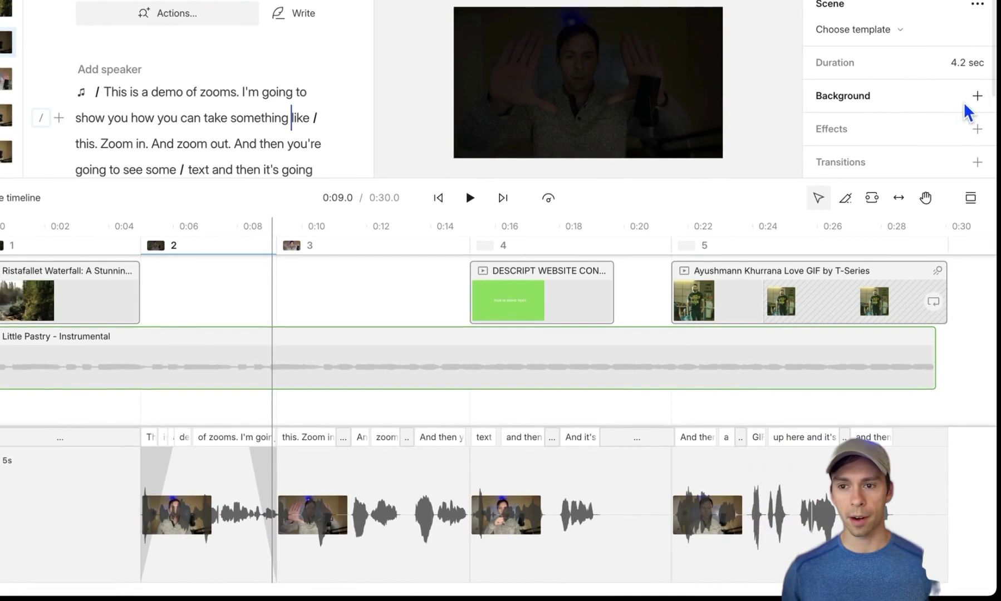
# Step: Add a red background to scene 2 in the Scene panel, then reselect the speaker clip
pyautogui.click(976, 97)
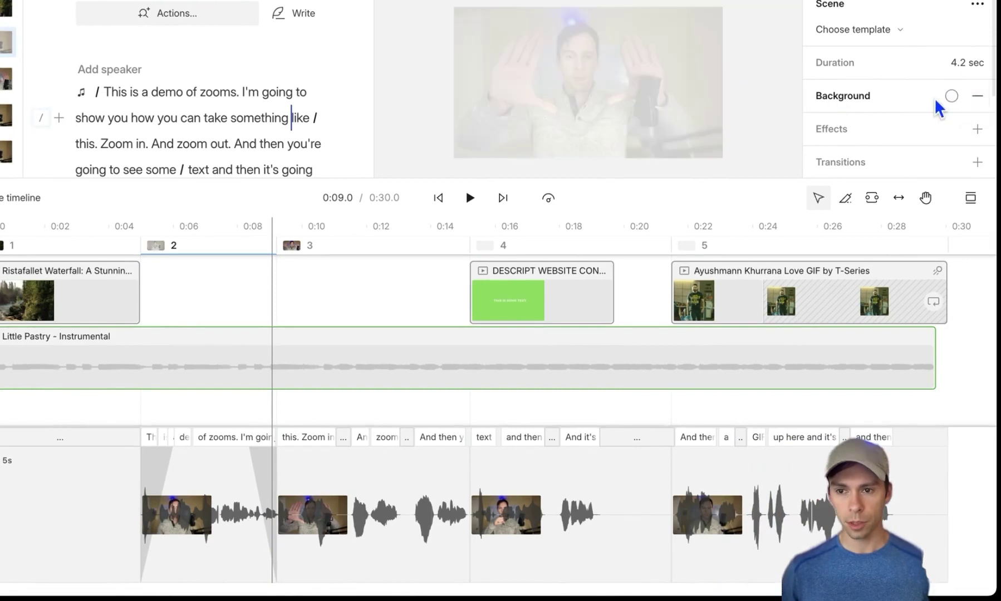
pyautogui.click(952, 96)
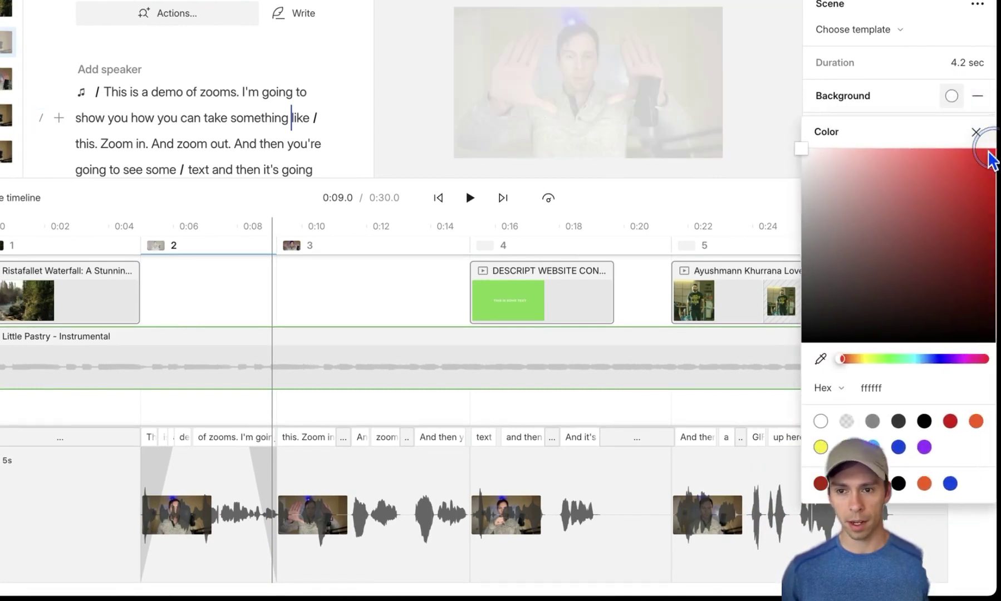
pyautogui.click(992, 161)
pyautogui.click(976, 132)
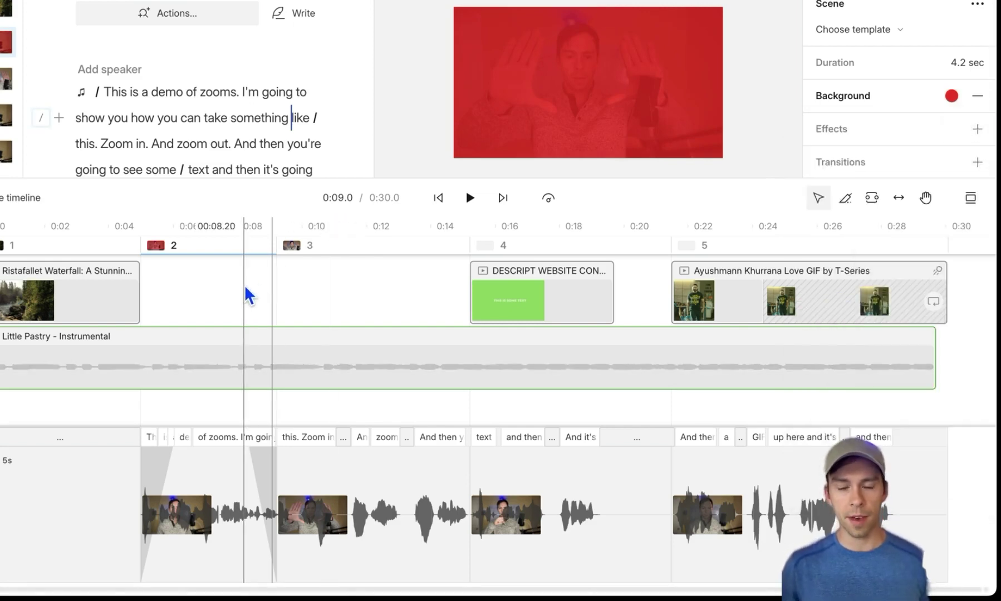
pyautogui.moveTo(588, 83)
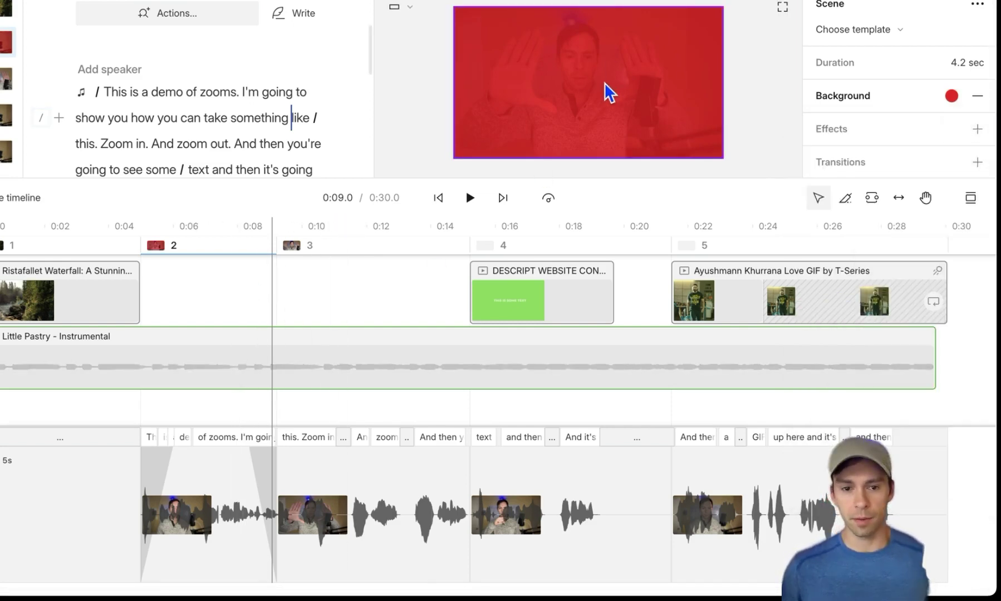
pyautogui.click(245, 501)
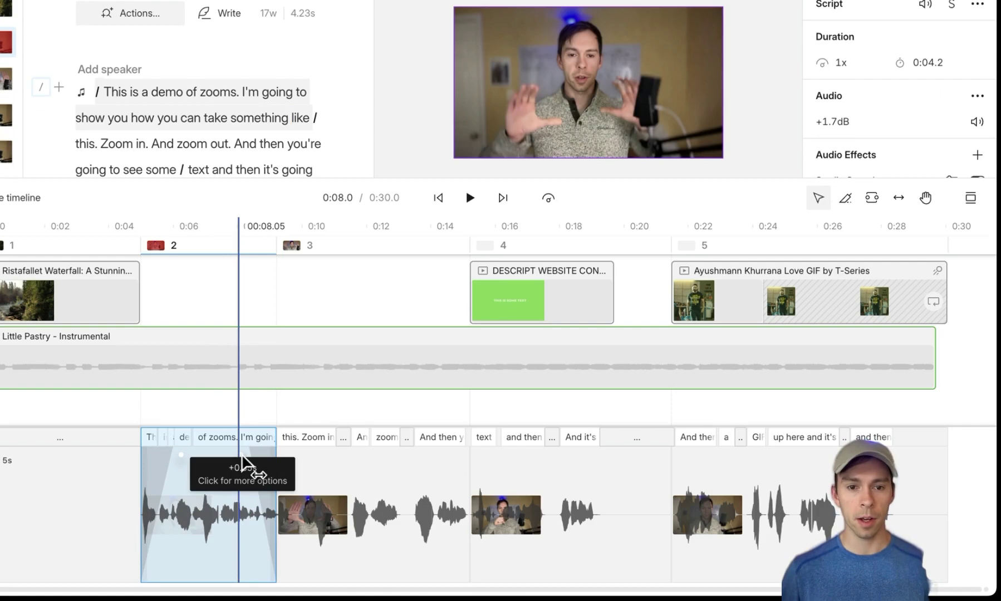
# Step: Give the scene 2 transition a 2-second audio fade and remove its video fade
pyautogui.click(243, 461)
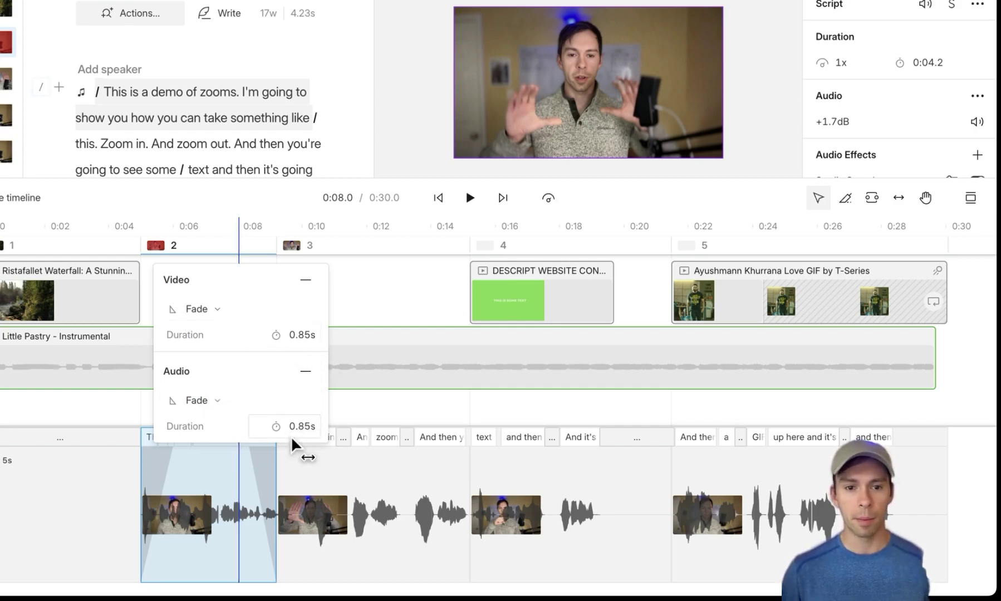
pyautogui.click(298, 336)
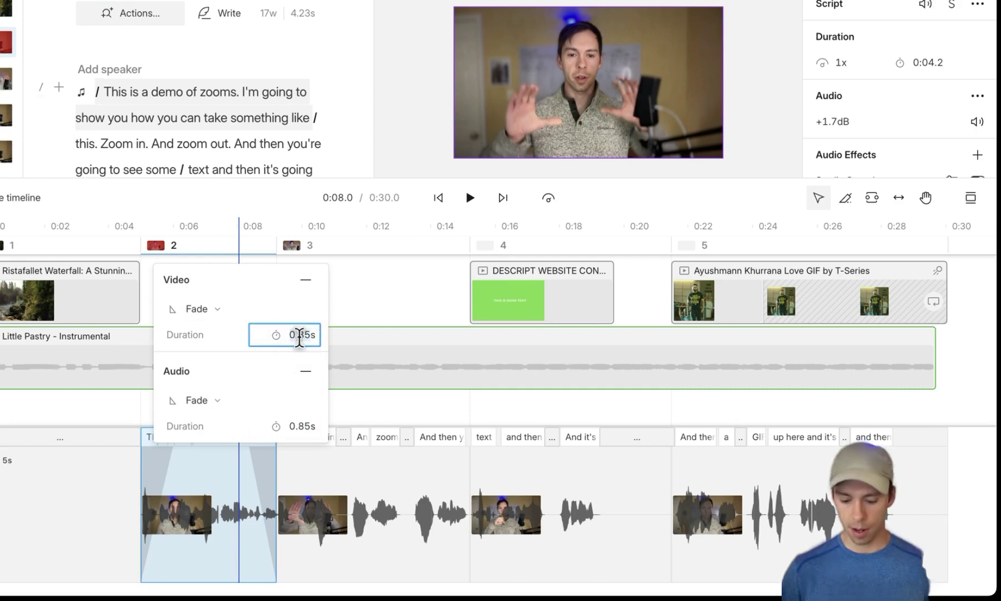
pyautogui.write('0')
pyautogui.write('0.01')
pyautogui.press('Return')
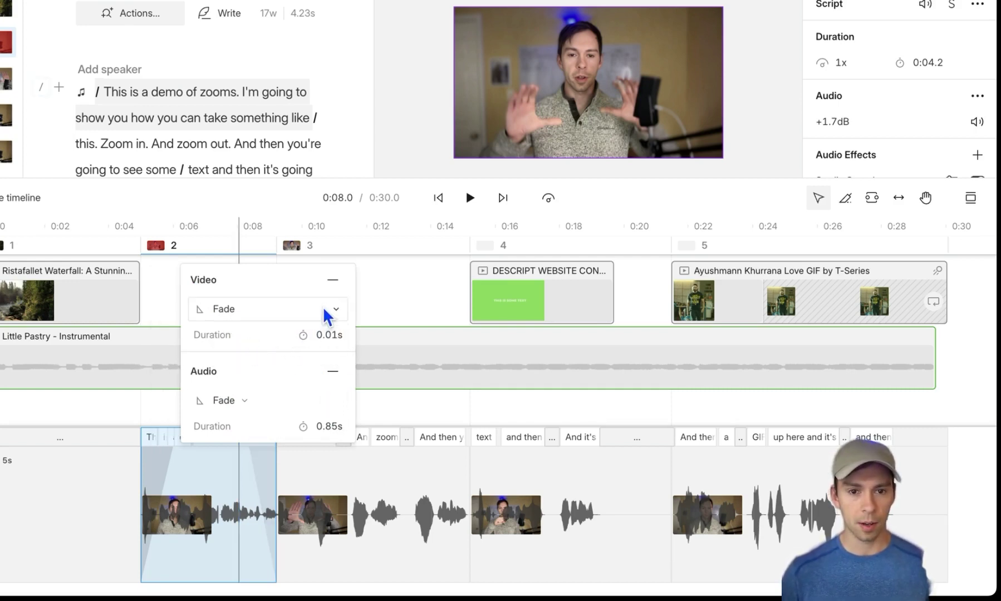
pyautogui.click(333, 281)
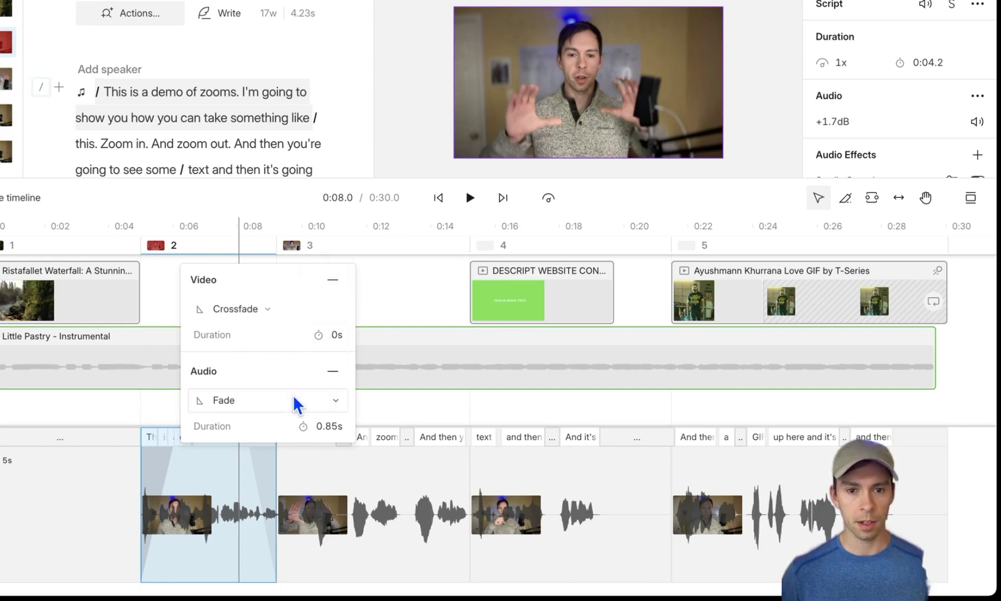
pyautogui.click(323, 427)
pyautogui.write('2')
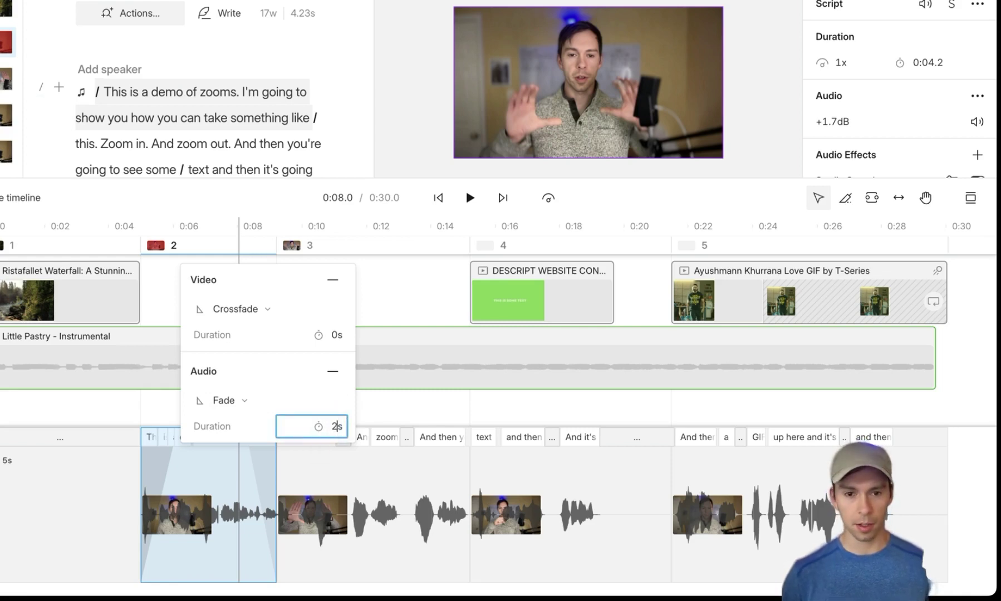
pyautogui.press('Return')
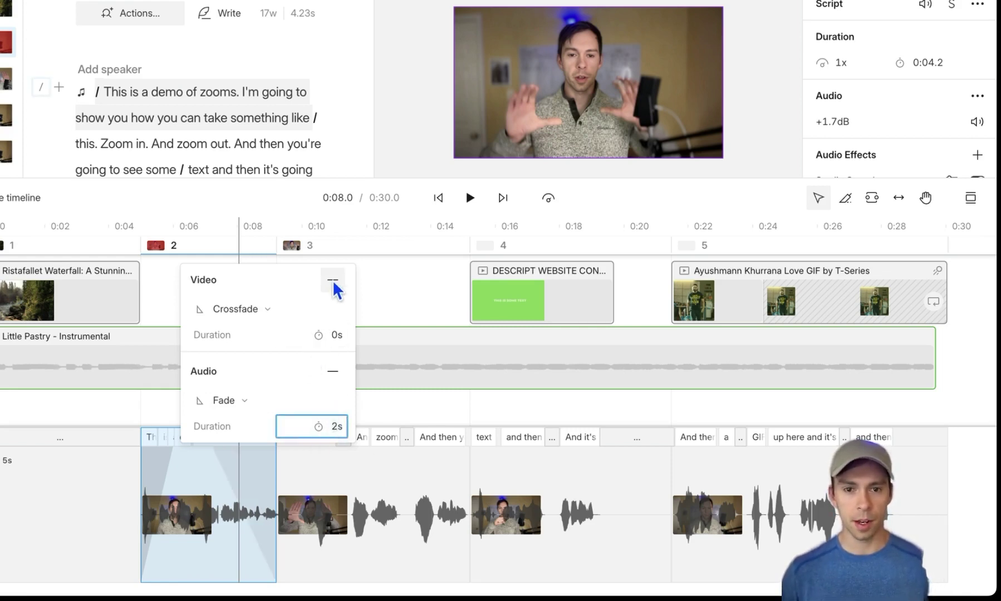
pyautogui.click(399, 401)
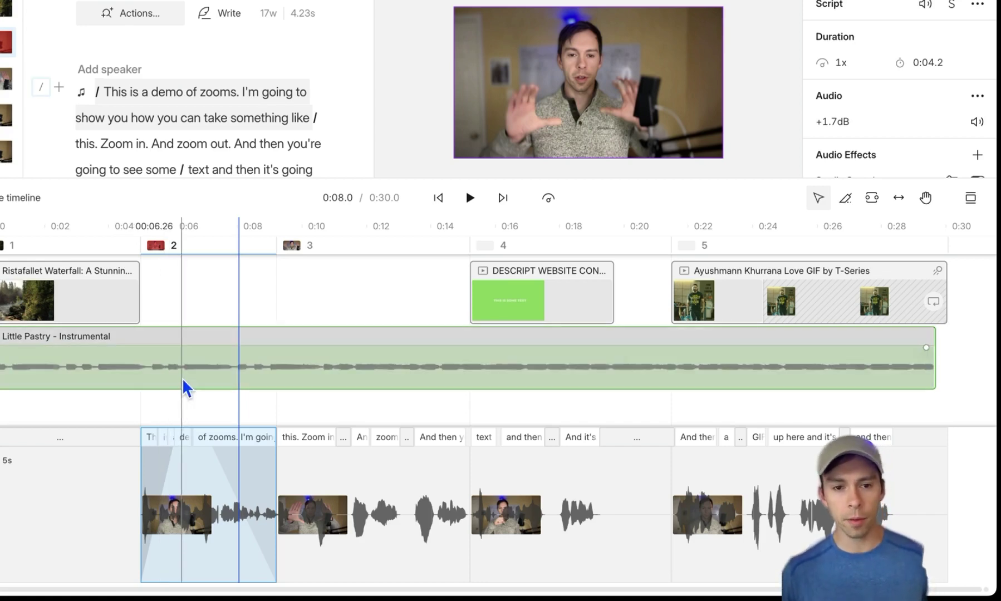
pyautogui.click(204, 495)
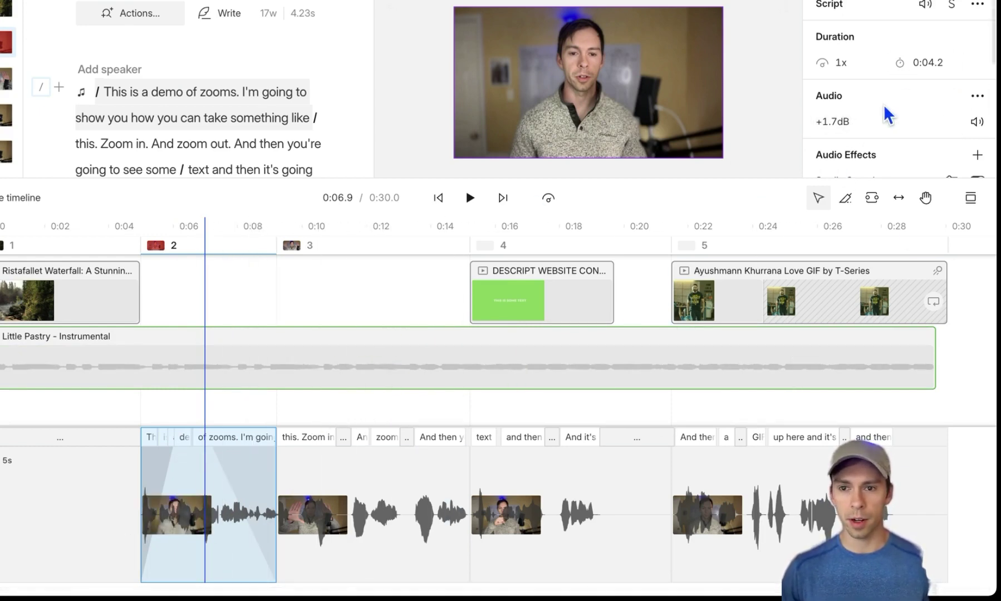
# Step: Try ducking at a 10% amount, turn it off, and select the Little Pastry music track
pyautogui.scroll(-1, 877, 120)
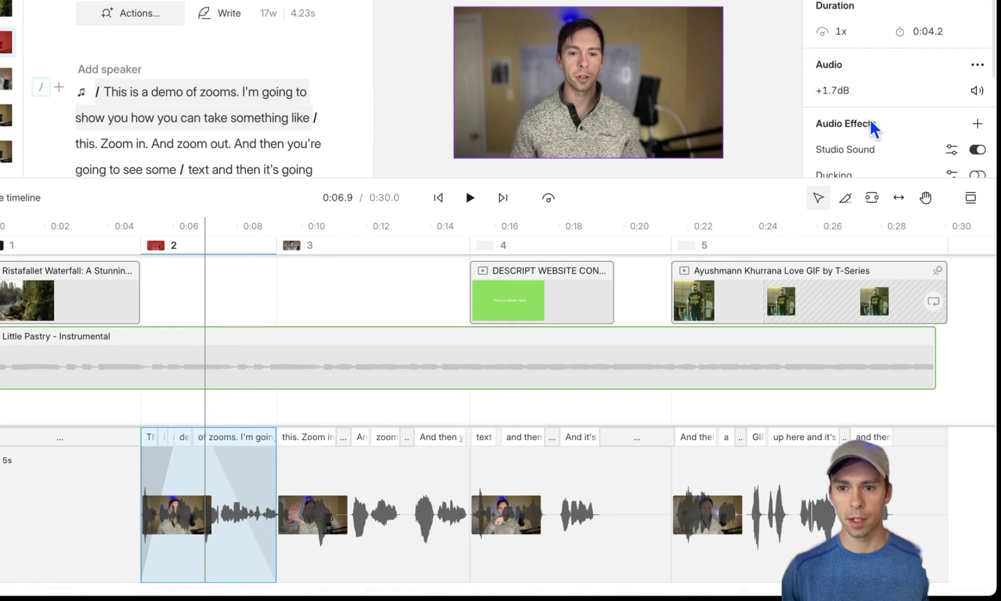
pyautogui.scroll(-4, 869, 122)
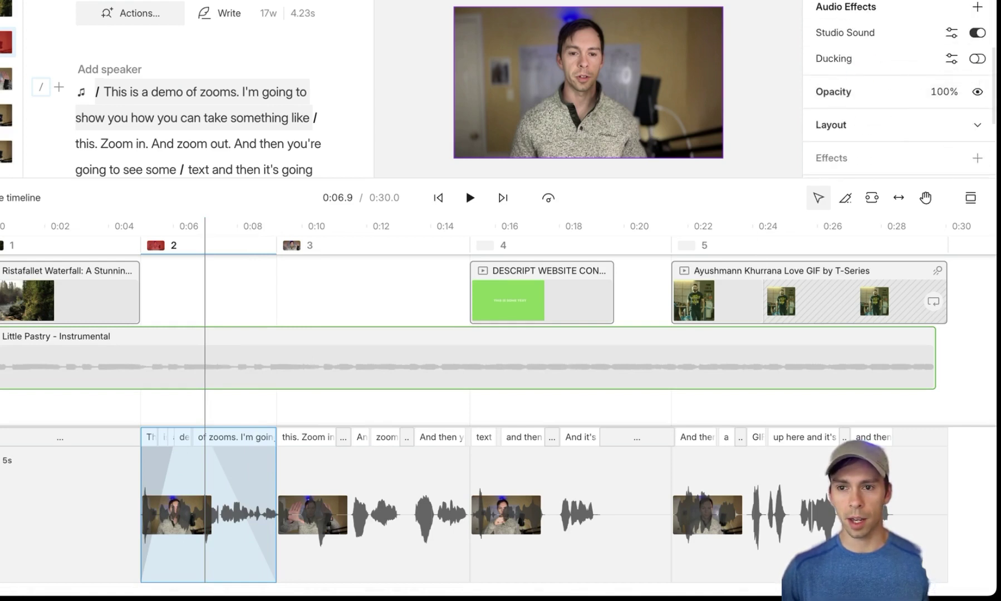
pyautogui.click(978, 60)
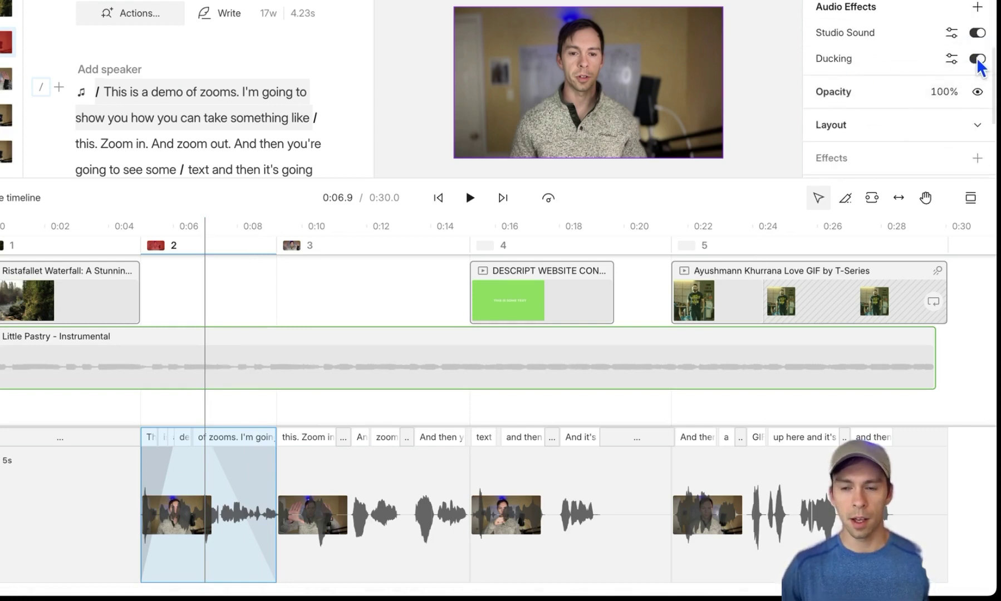
pyautogui.click(951, 60)
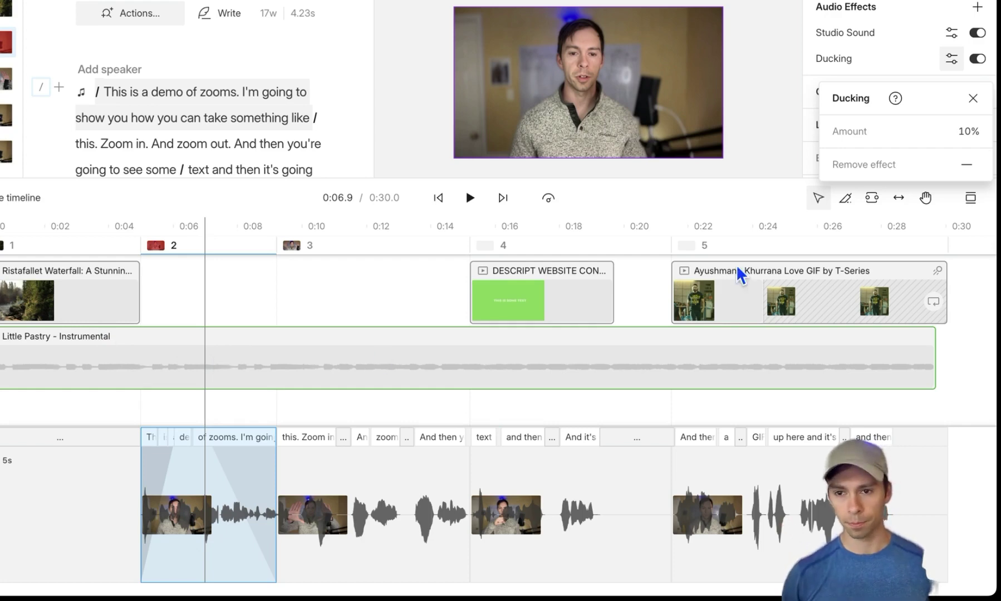
pyautogui.click(952, 58)
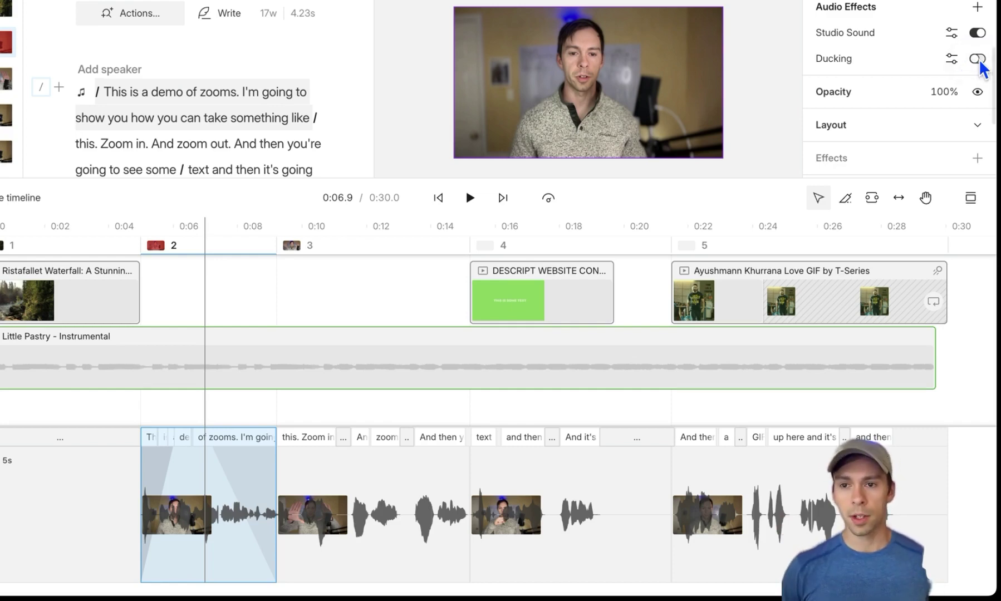
pyautogui.click(26, 372)
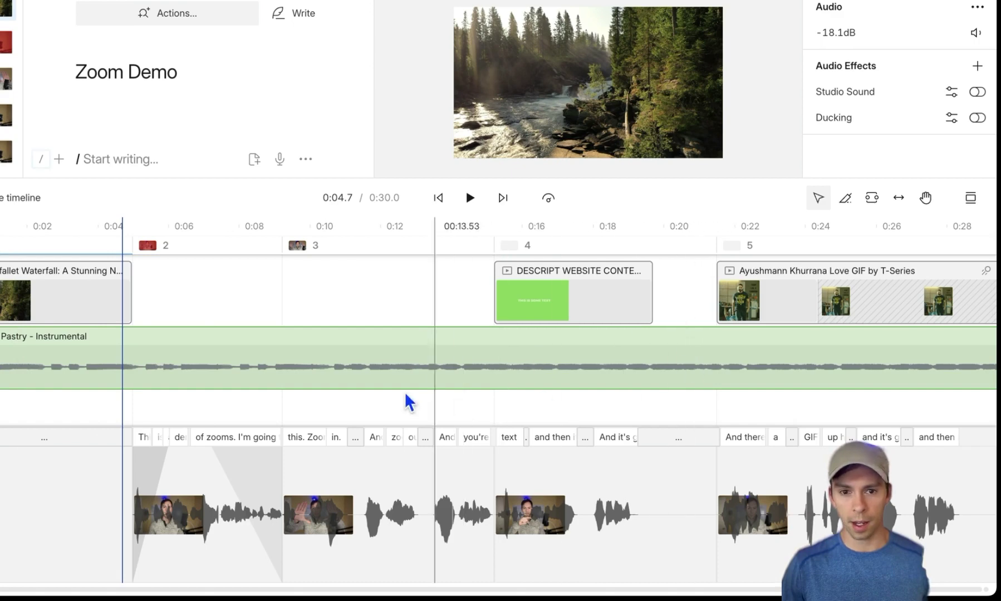
# Step: Add a volume keyframe to the Little Pastry music at about 0:04.3 and nudge its level up
pyautogui.click(62, 374)
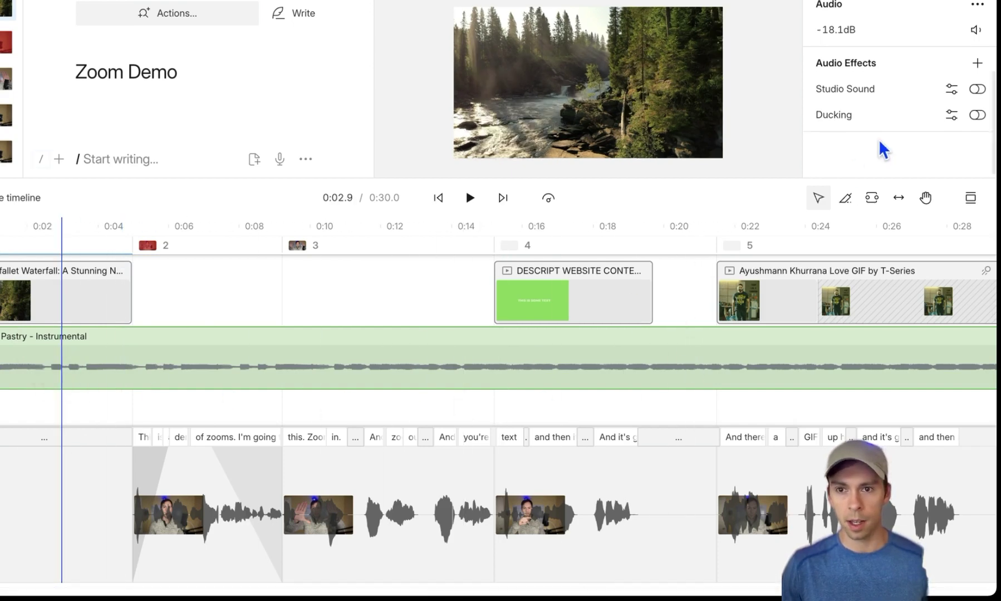
pyautogui.scroll(1, 869, 111)
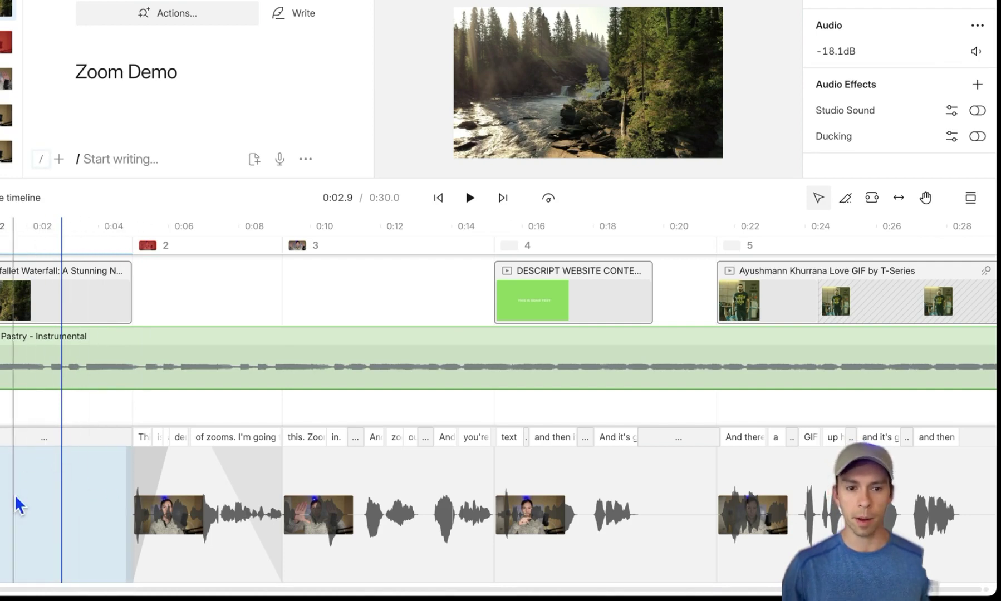
pyautogui.moveTo(118, 368)
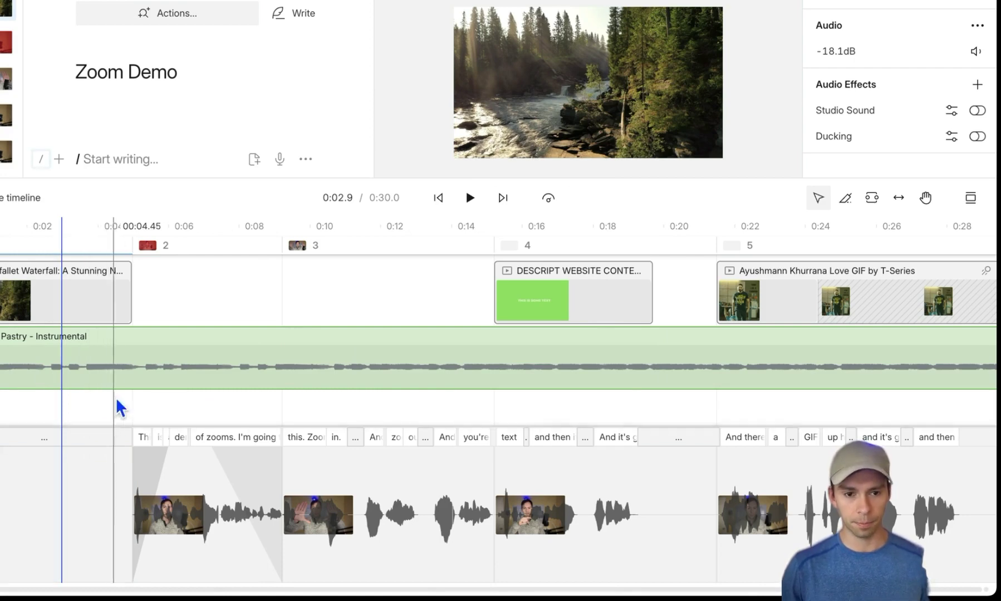
pyautogui.click(110, 367)
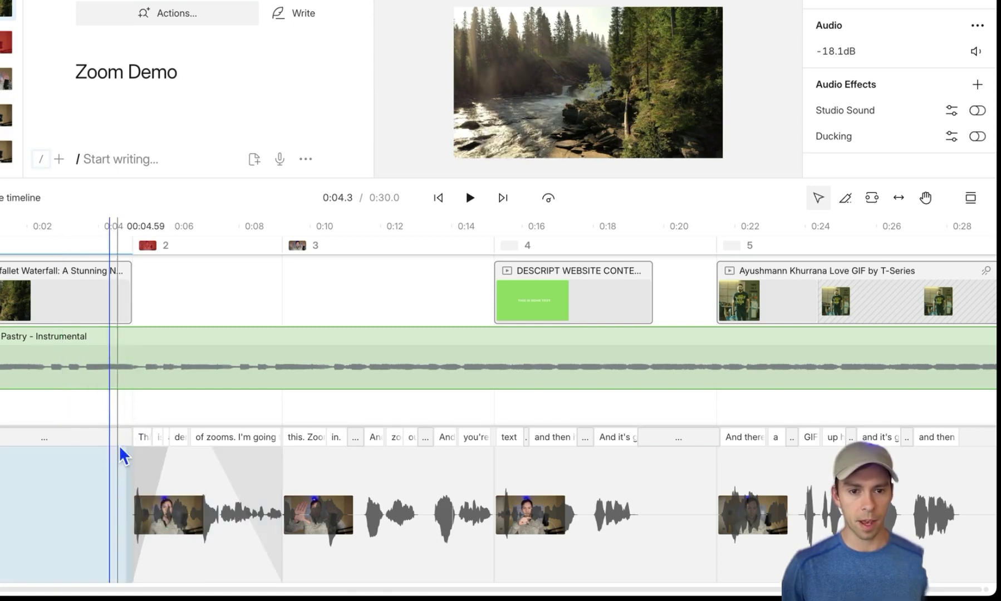
pyautogui.rightClick(114, 377)
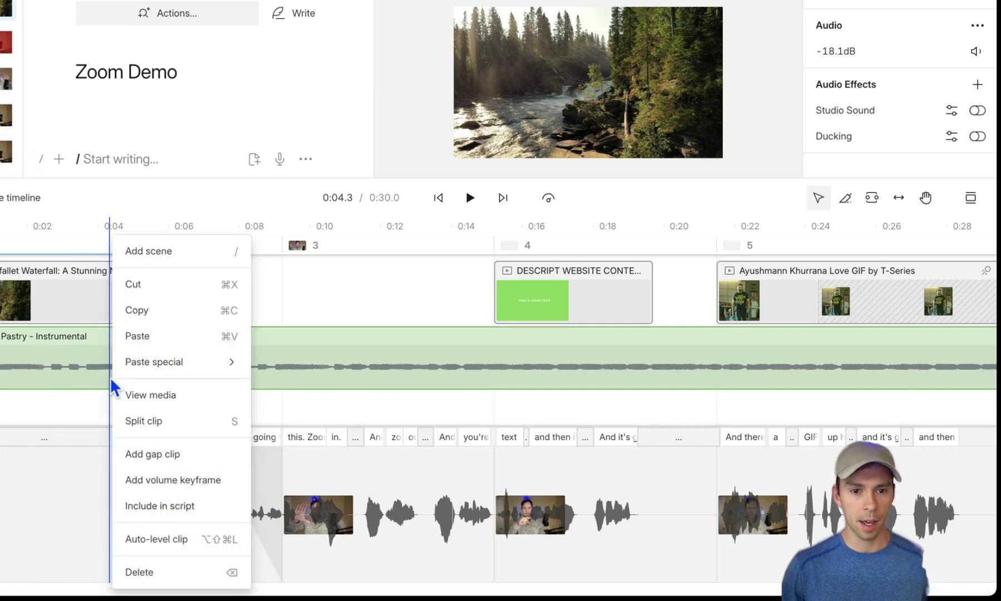
pyautogui.click(163, 481)
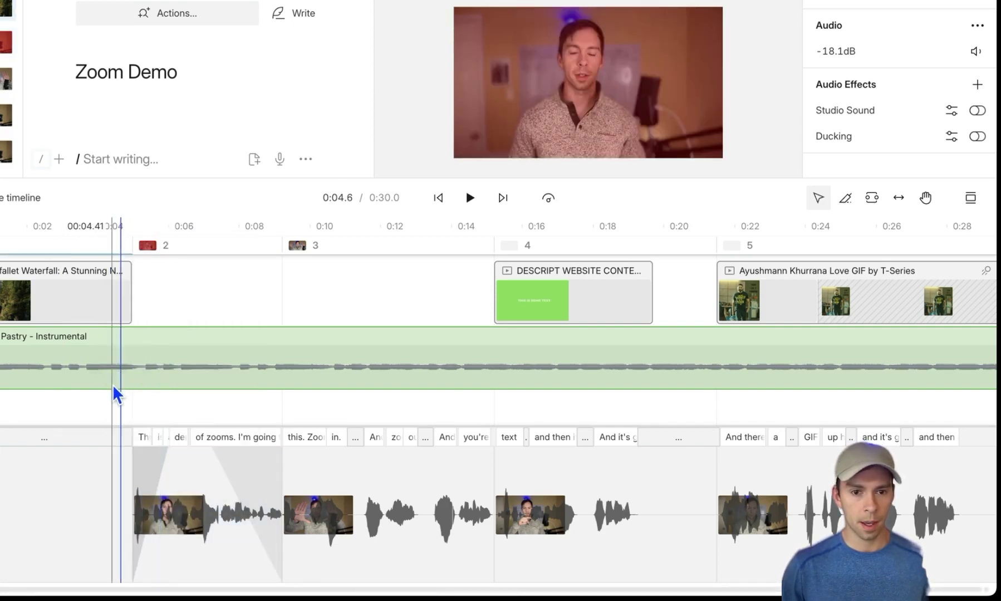
pyautogui.click(107, 413)
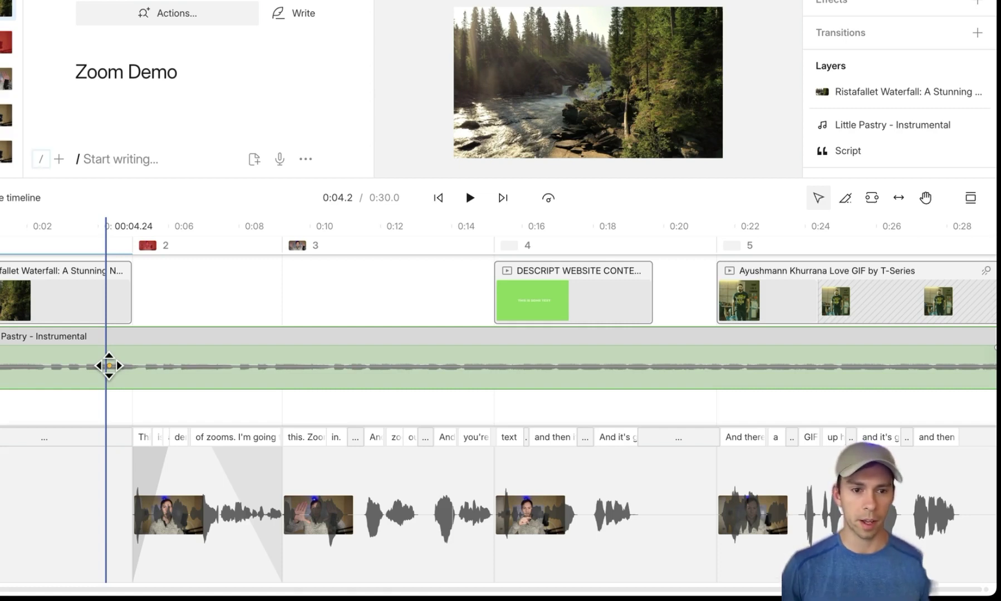
pyautogui.moveTo(110, 366); pyautogui.dragTo(110, 377)
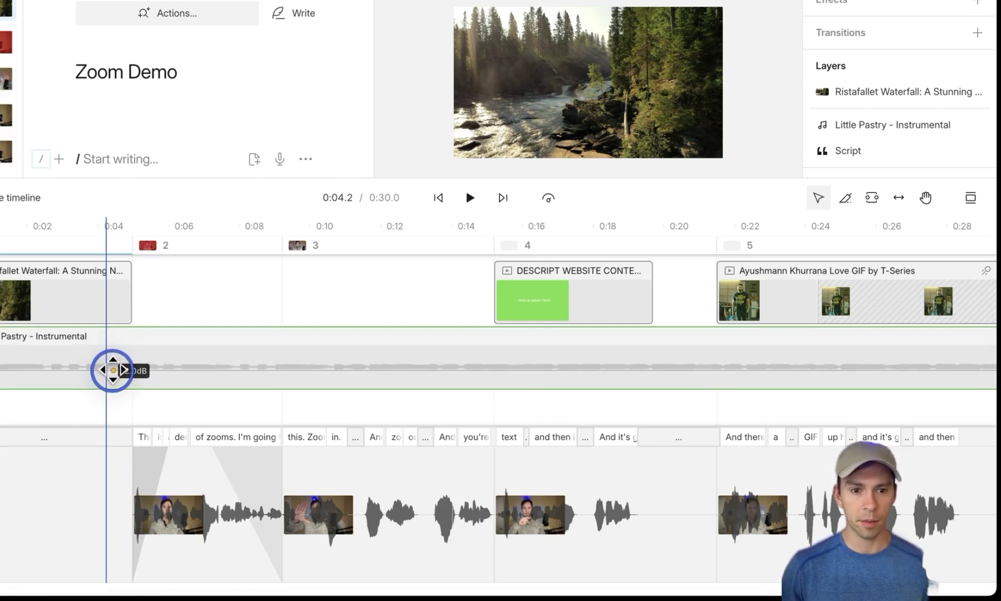
pyautogui.moveTo(109, 376); pyautogui.dragTo(114, 357)
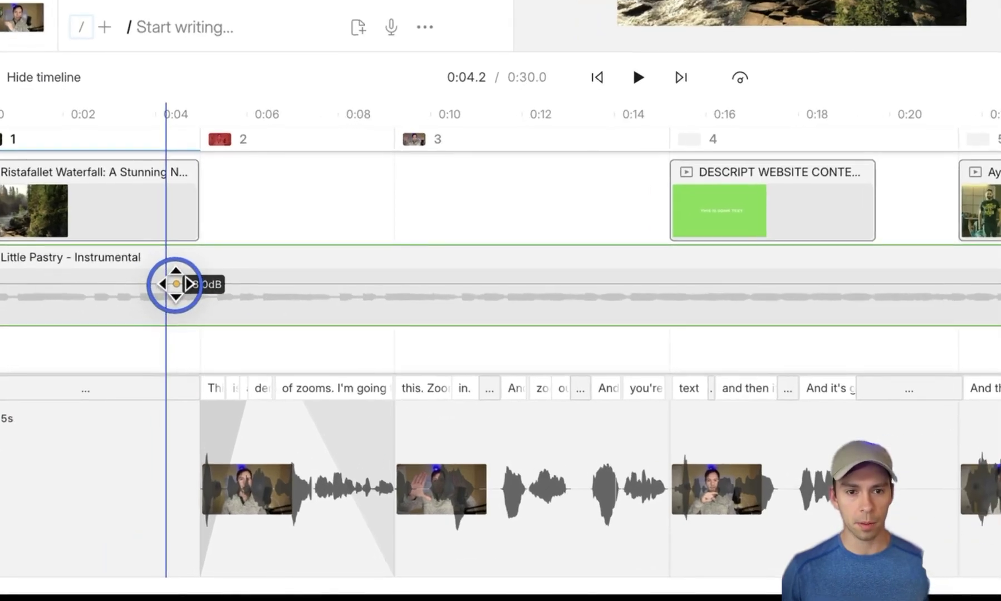
pyautogui.click(176, 284)
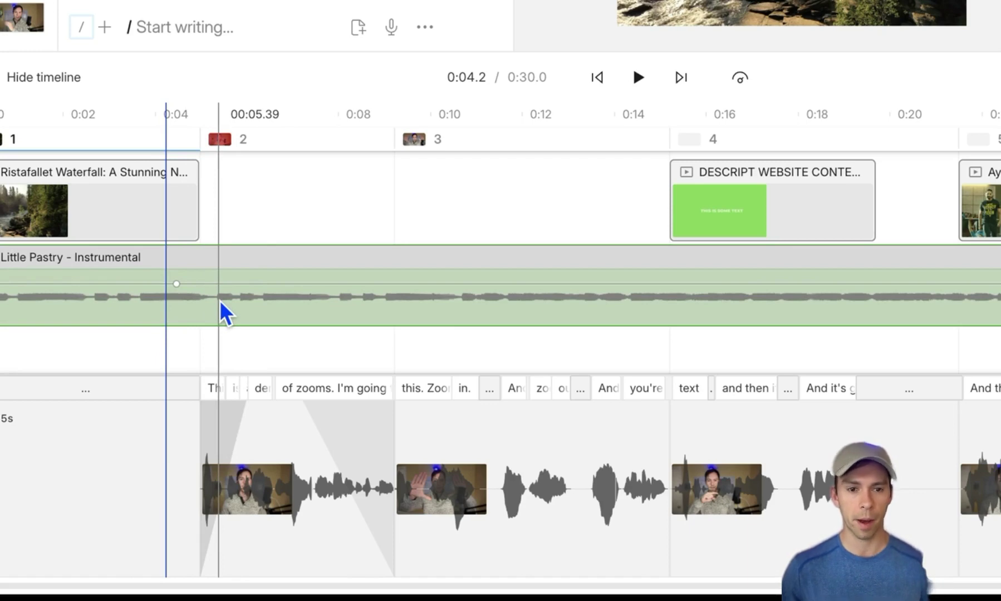
# Step: Add a second music keyframe at 0:05.4 and drag it lower to duck under scene 2 speech
pyautogui.rightClick(220, 301)
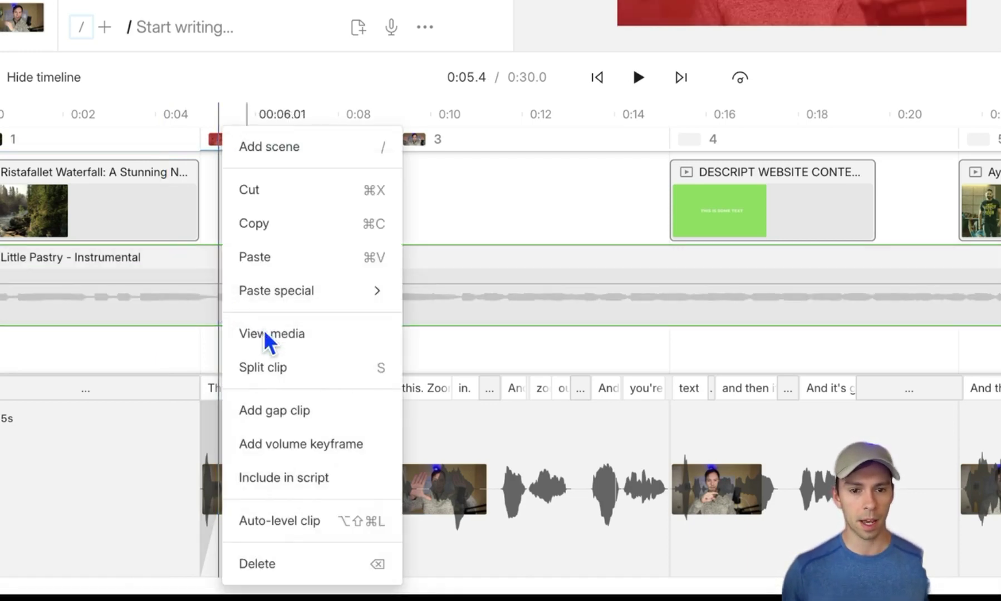
pyautogui.click(319, 443)
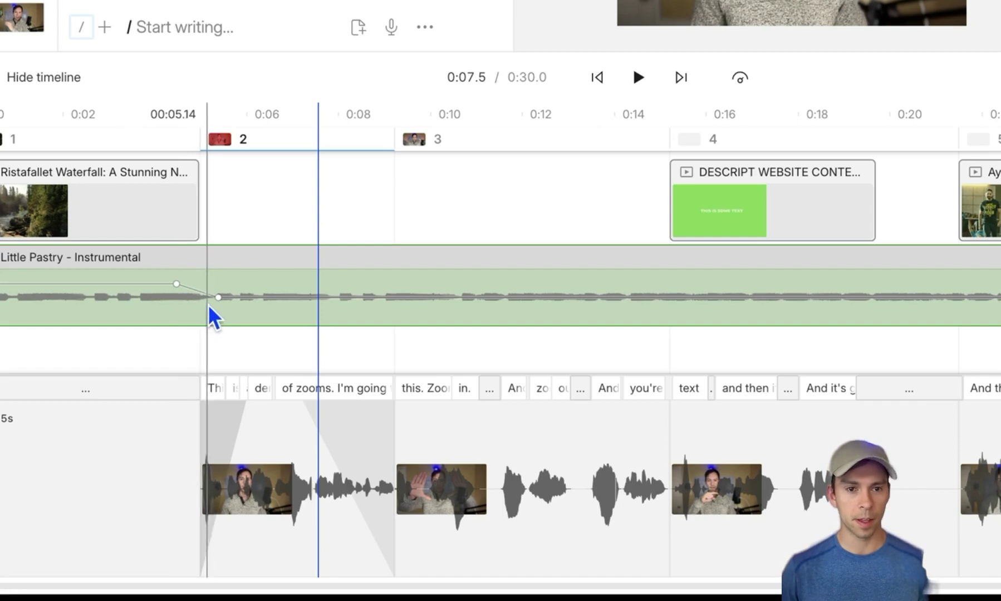
pyautogui.moveTo(218, 298)
pyautogui.mouseDown()
pyautogui.moveTo(219, 309)
pyautogui.moveTo(200, 311)
pyautogui.moveTo(290, 311)
pyautogui.mouseUp()
# Step: Play the project from the start and pause to review the music dip
pyautogui.click(596, 77)
pyautogui.click(635, 78)
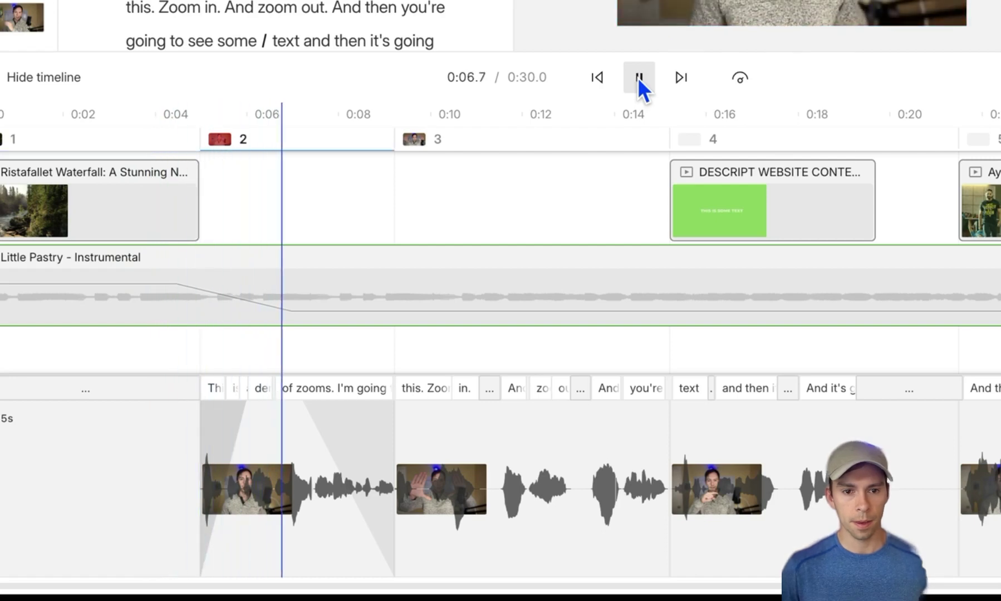
pyautogui.click(638, 78)
pyautogui.click(438, 318)
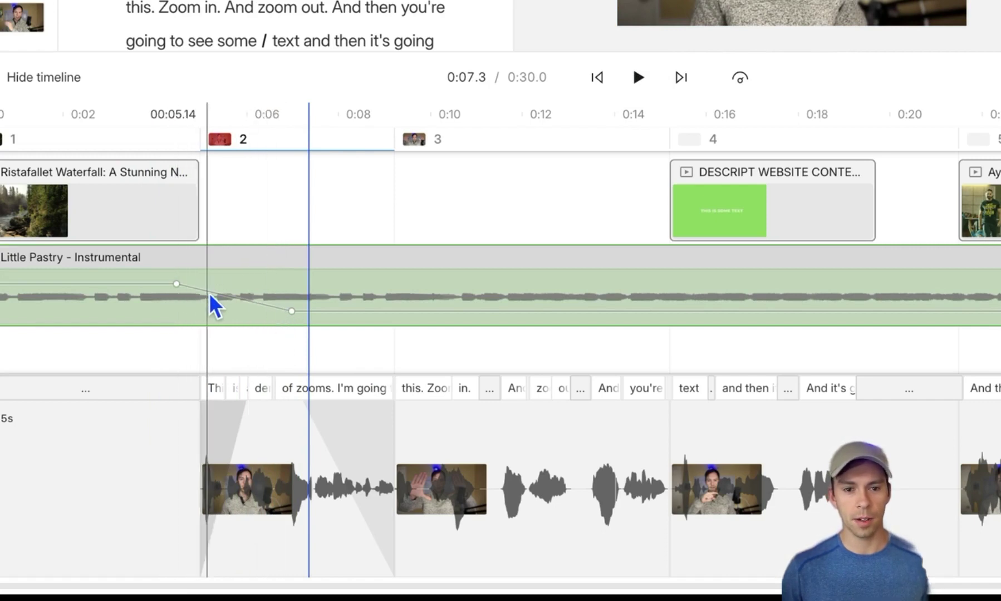
# Step: Shrink scene 2's audio offset from +1.25s to about +0.21s and play the section back
pyautogui.click(331, 425)
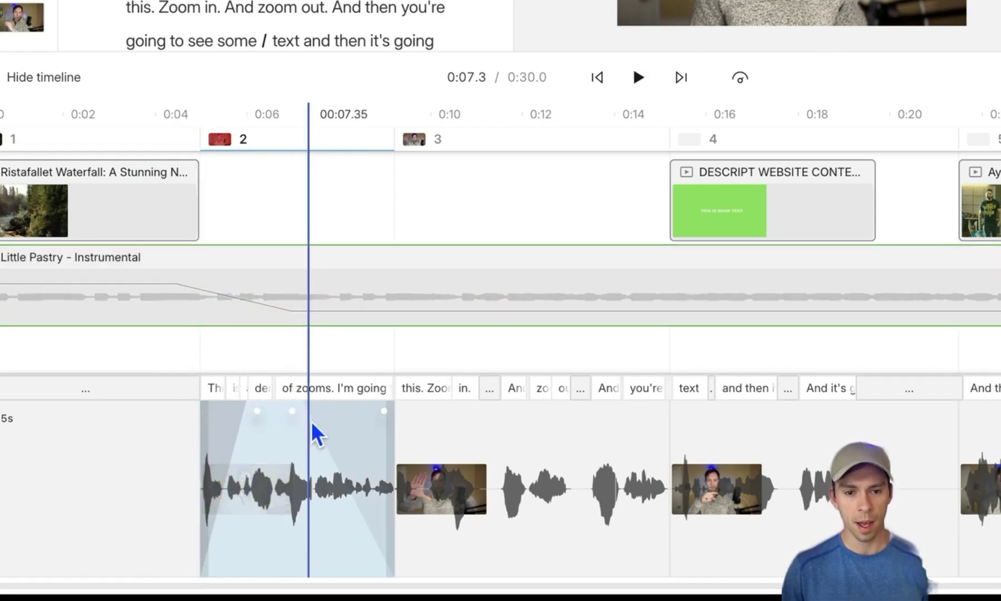
pyautogui.click(289, 415)
pyautogui.click(329, 409)
pyautogui.moveTo(329, 409); pyautogui.dragTo(390, 412)
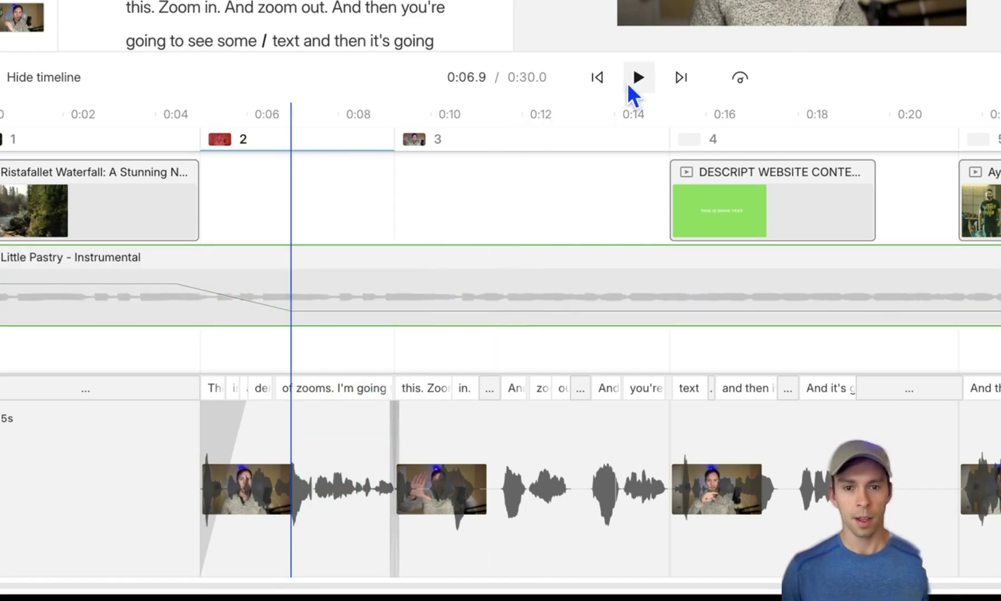
pyautogui.click(632, 81)
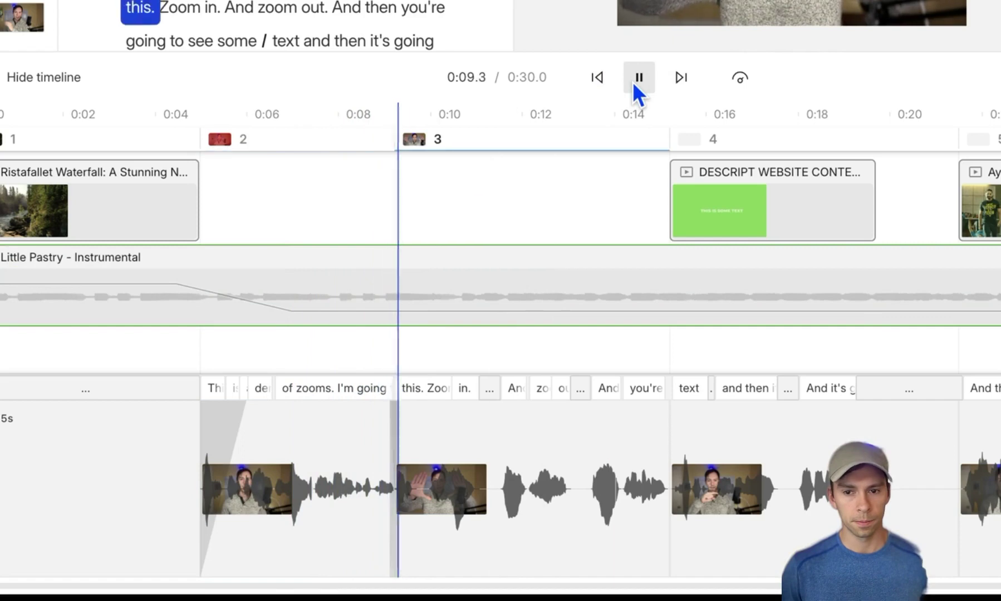
pyautogui.click(632, 82)
# Step: Add the sunset-over-the-sea stock video as a new scene at the project's end
pyautogui.hscroll(3, 745, 350)
pyautogui.hscroll(3, 745, 350)
pyautogui.press('End')
pyautogui.hscroll(6, 501, 334)
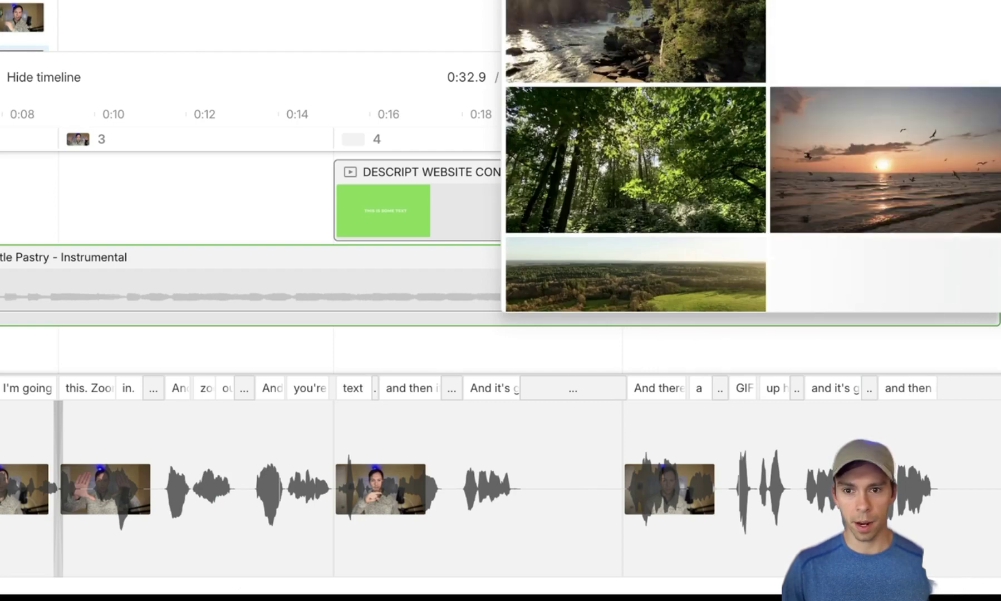
pyautogui.click(919, 215)
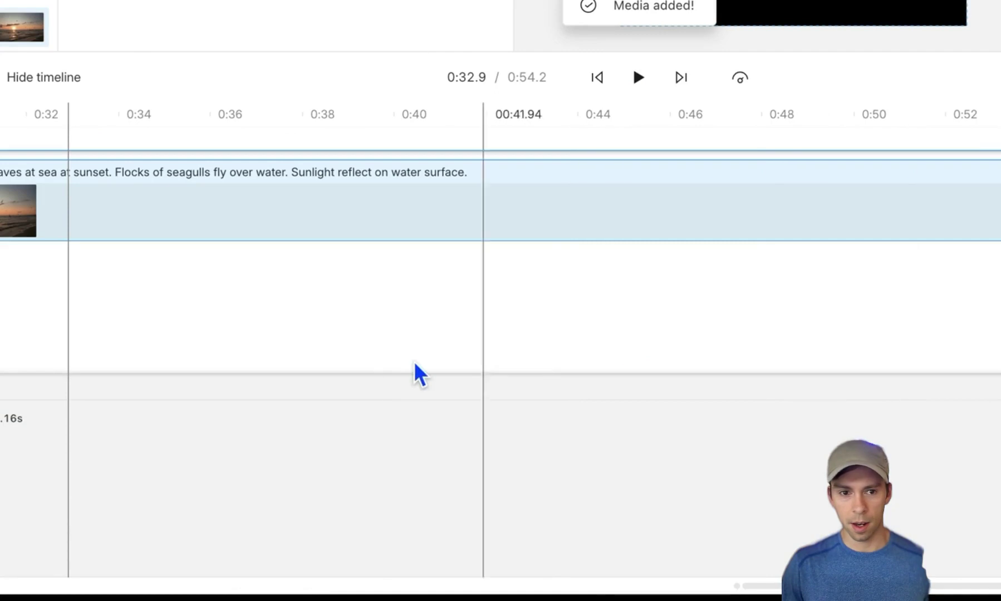
# Step: Stretch the Little Pastry music clip to run under the sunset scene to the project end
pyautogui.scroll(-5, 526, 397)
pyautogui.click(435, 307)
pyautogui.moveTo(507, 306); pyautogui.dragTo(1000, 308)
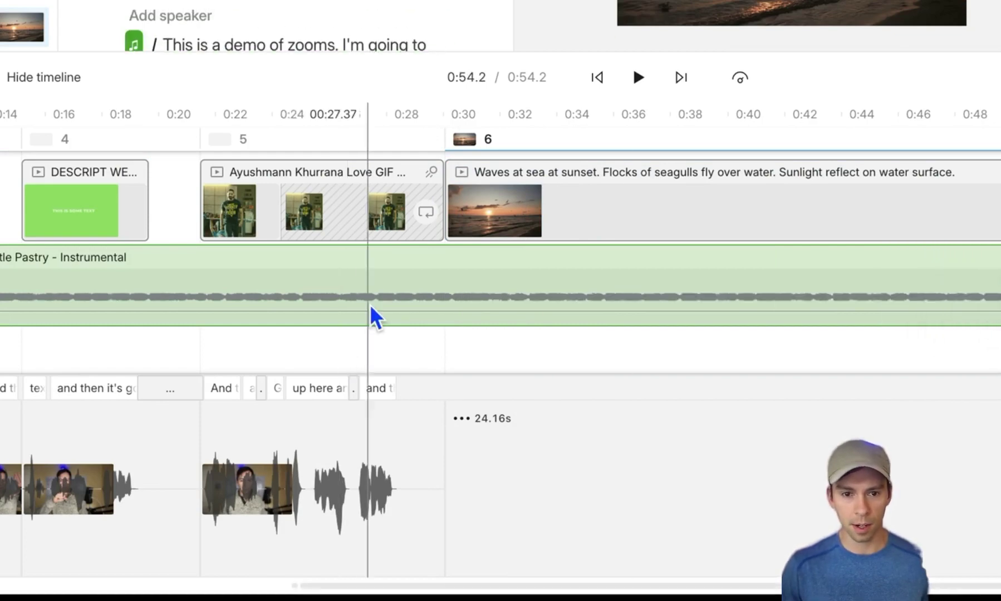
pyautogui.click(851, 237)
# Step: Deselect the sunset clip and clear the gap selection on the timeline
pyautogui.press('Escape')
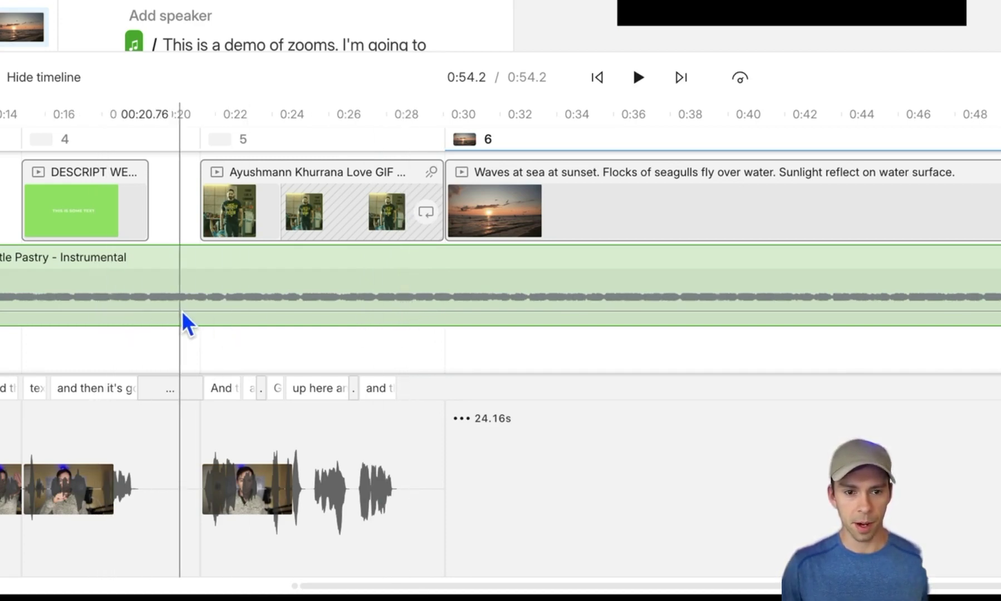
pyautogui.rightClick(427, 311)
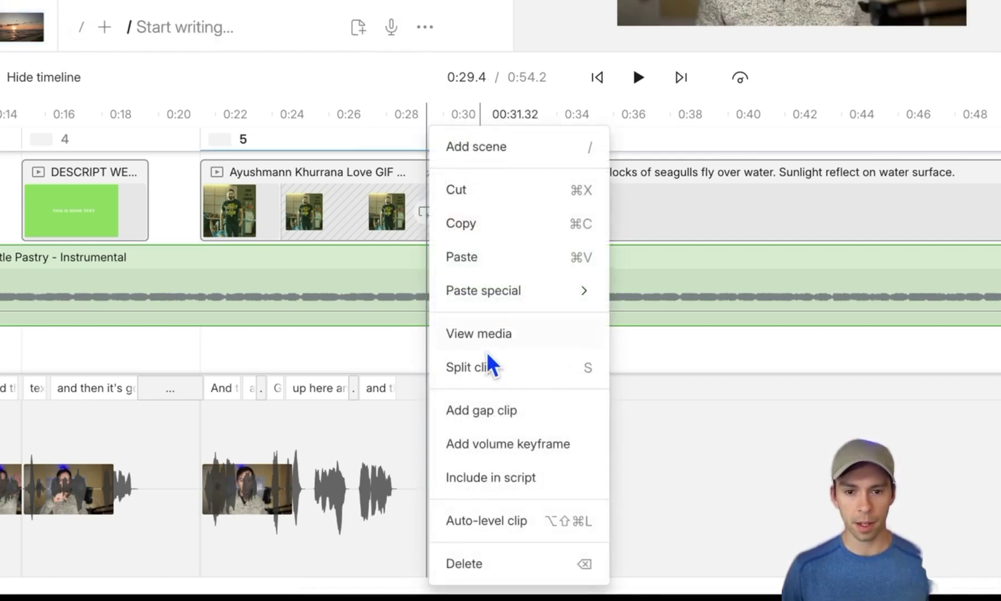
pyautogui.click(475, 447)
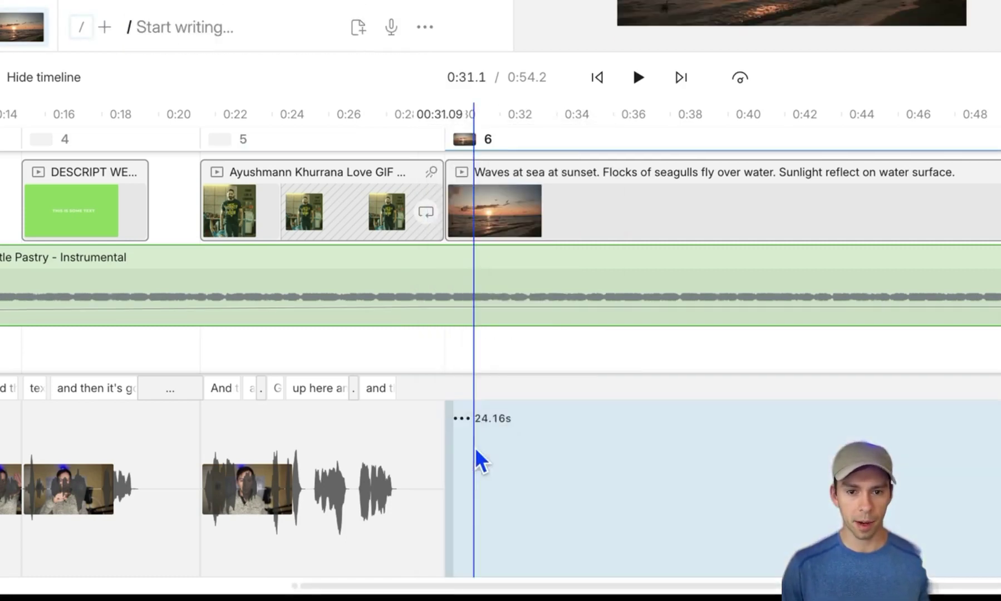
pyautogui.click(475, 368)
pyautogui.click(431, 342)
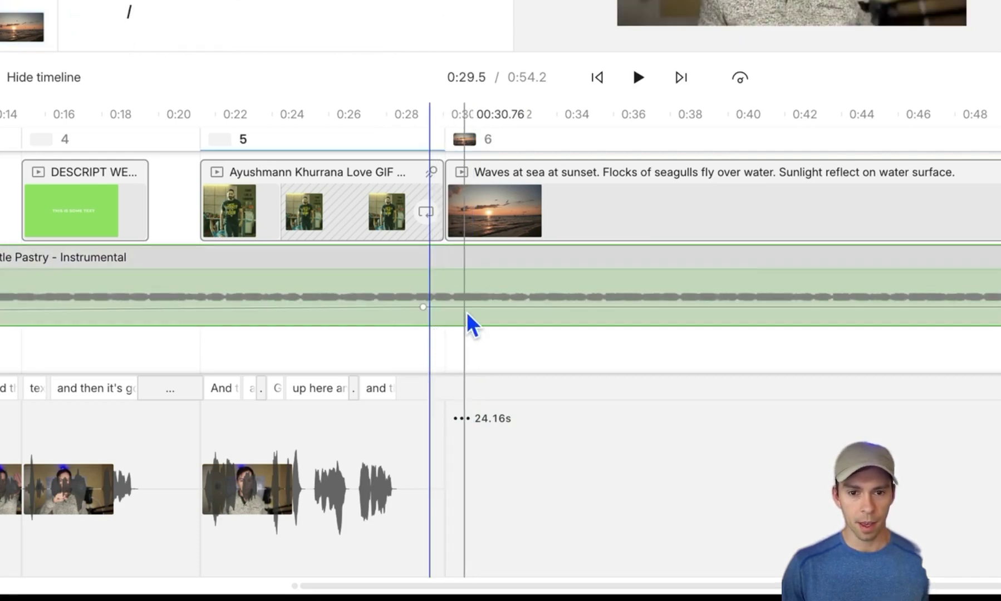
# Step: Add a music volume keyframe at 0:32.5 and raise it to about +1.2dB
pyautogui.click(517, 308)
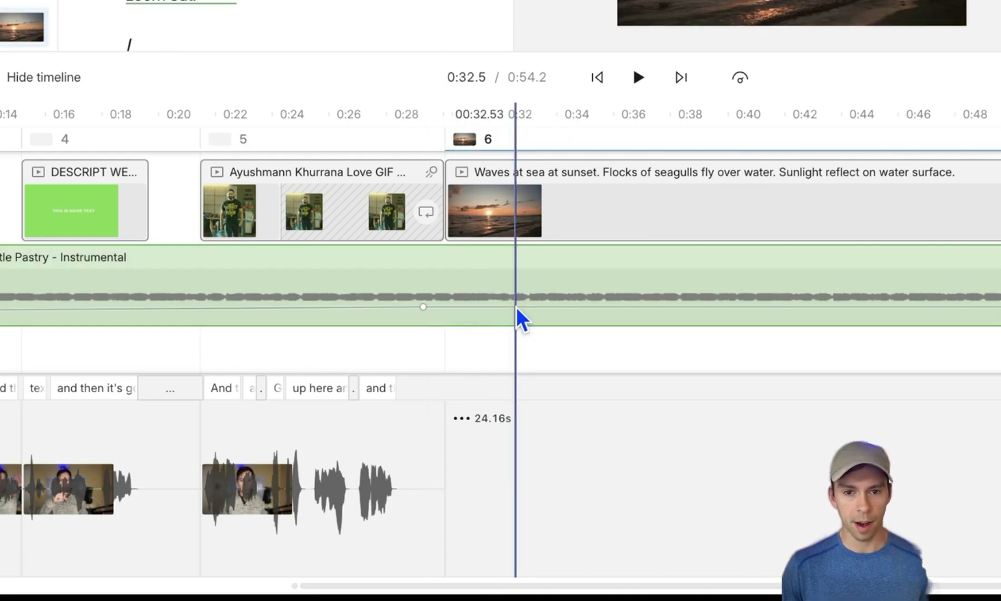
pyautogui.rightClick(516, 308)
pyautogui.click(571, 445)
pyautogui.click(505, 350)
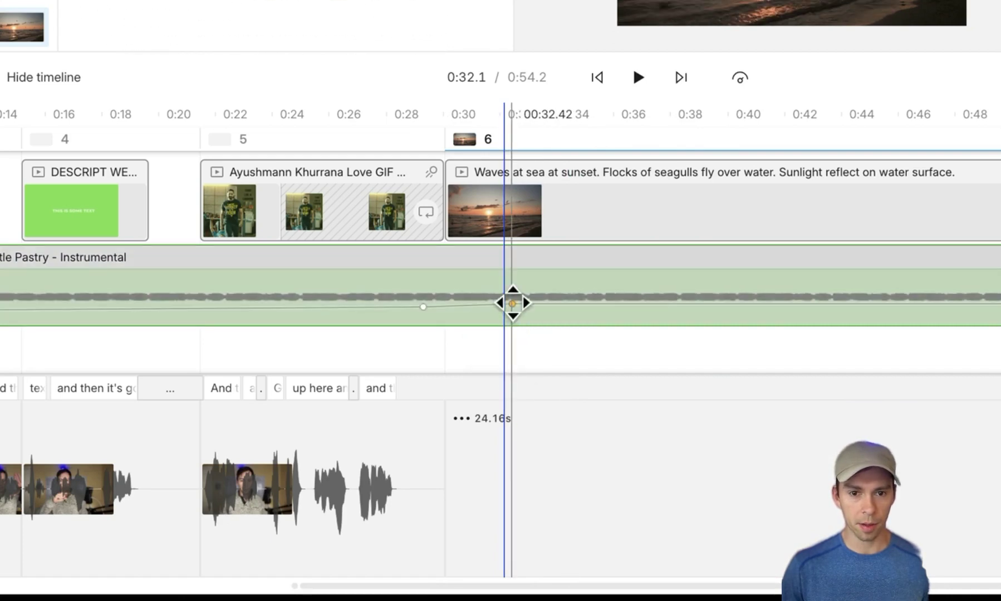
pyautogui.moveTo(512, 303); pyautogui.dragTo(510, 274)
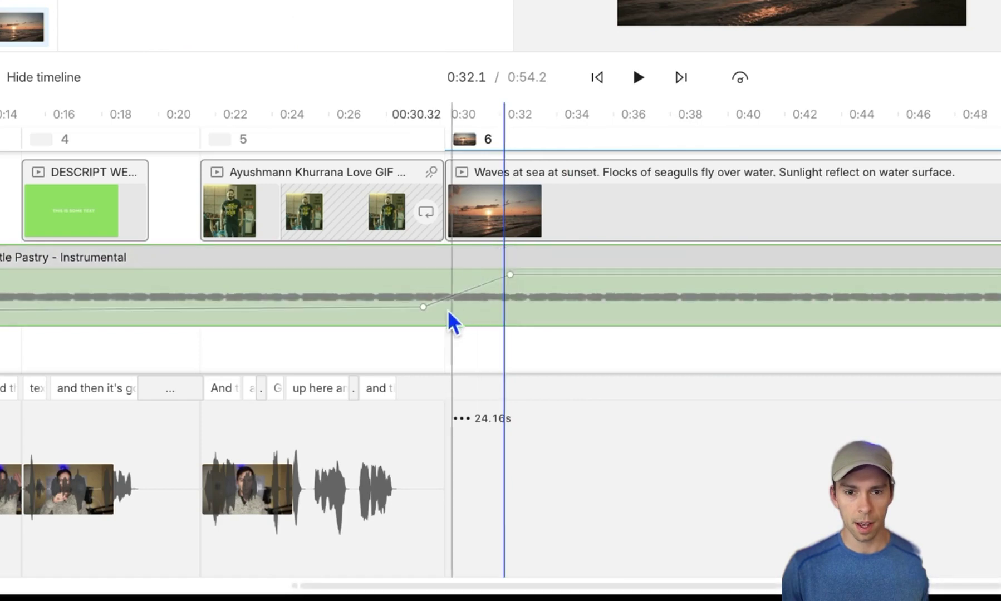
# Step: Play back from 0:22.2 to hear the music swell into the outro
pyautogui.click(221, 346)
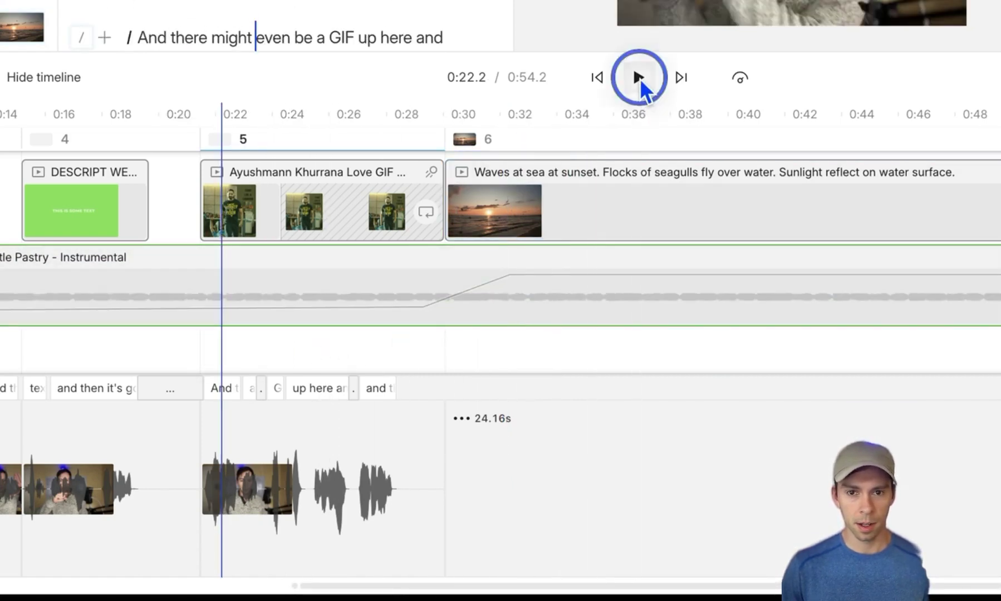
pyautogui.click(638, 78)
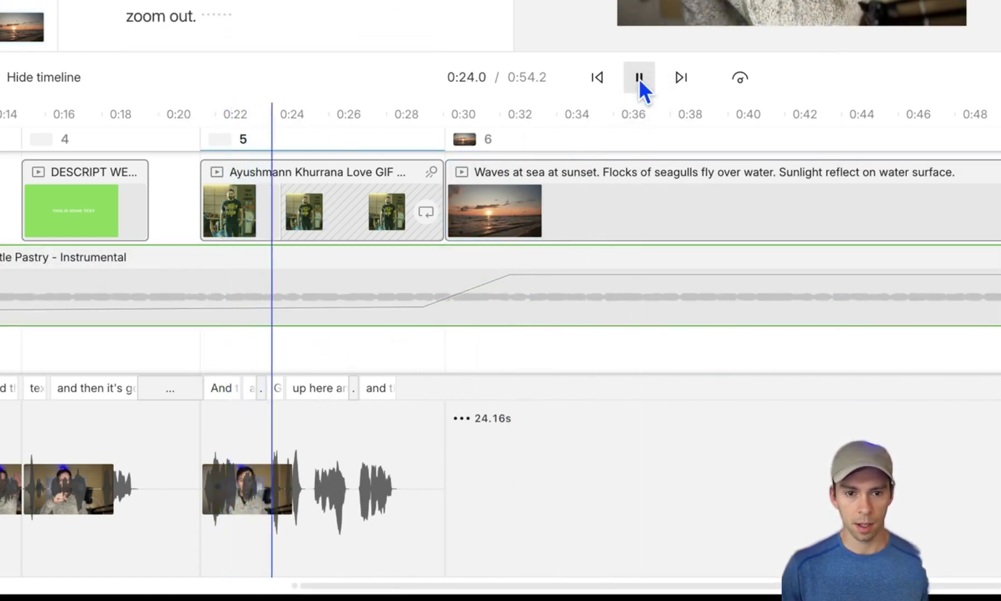
pyautogui.click(369, 338)
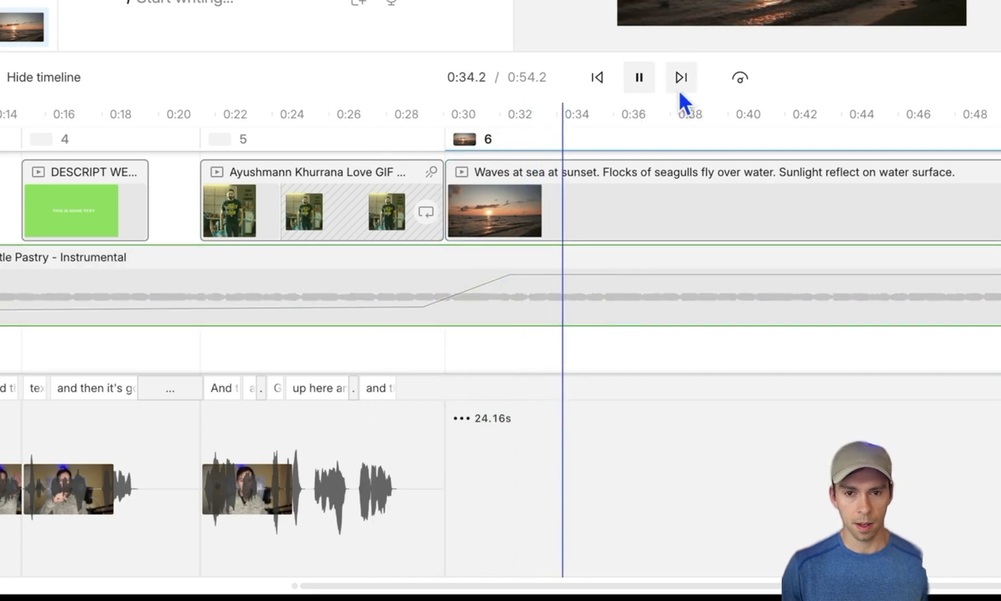
pyautogui.click(637, 79)
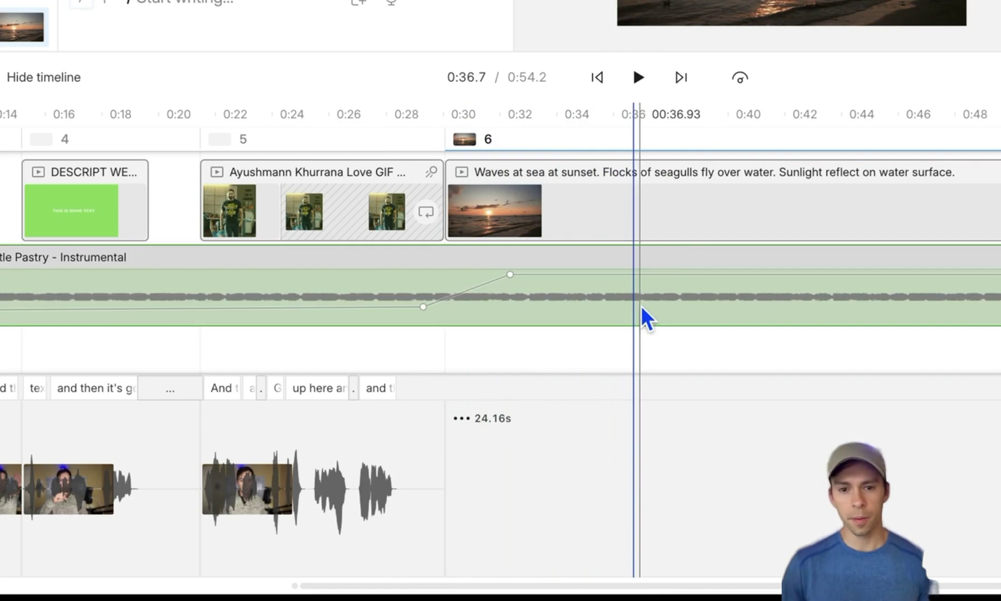
# Step: Add music volume keyframes at about 0:14, 0:16, 0:19 and 0:21
pyautogui.hscroll(-3, 370, 460)
pyautogui.hscroll(-5, 380, 420)
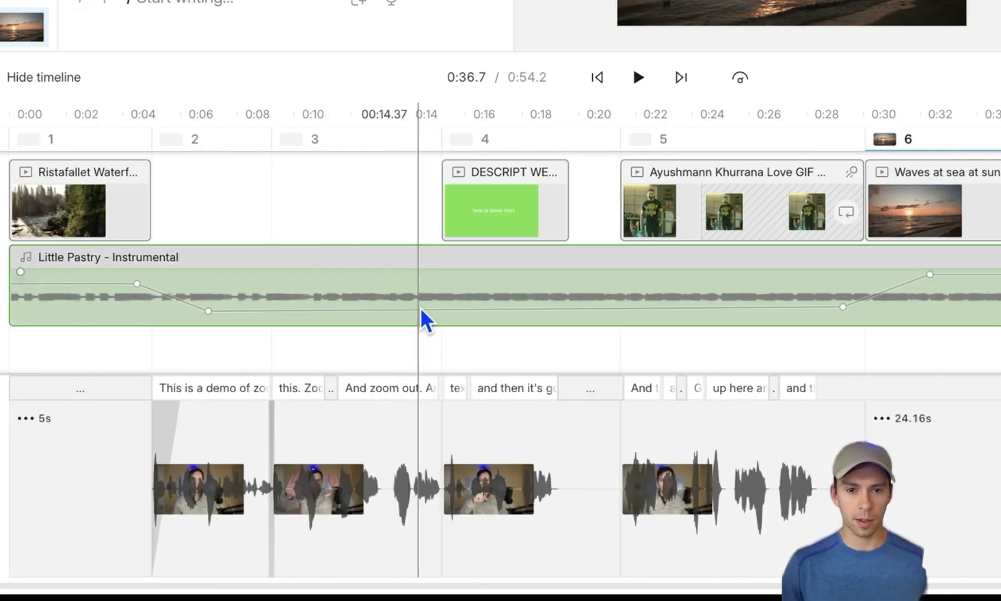
pyautogui.rightClick(413, 309)
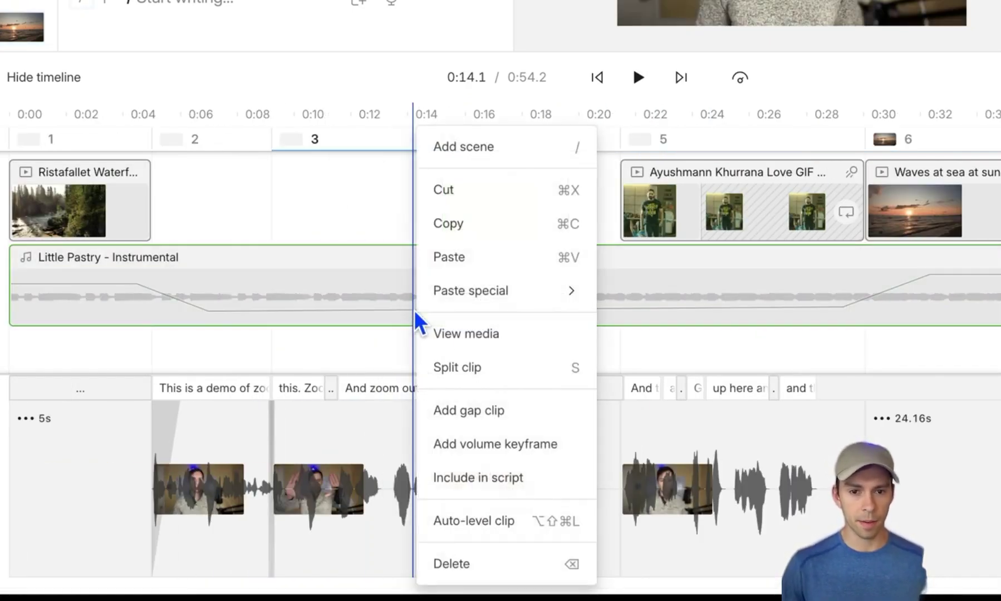
pyautogui.click(511, 440)
pyautogui.rightClick(467, 308)
pyautogui.click(563, 442)
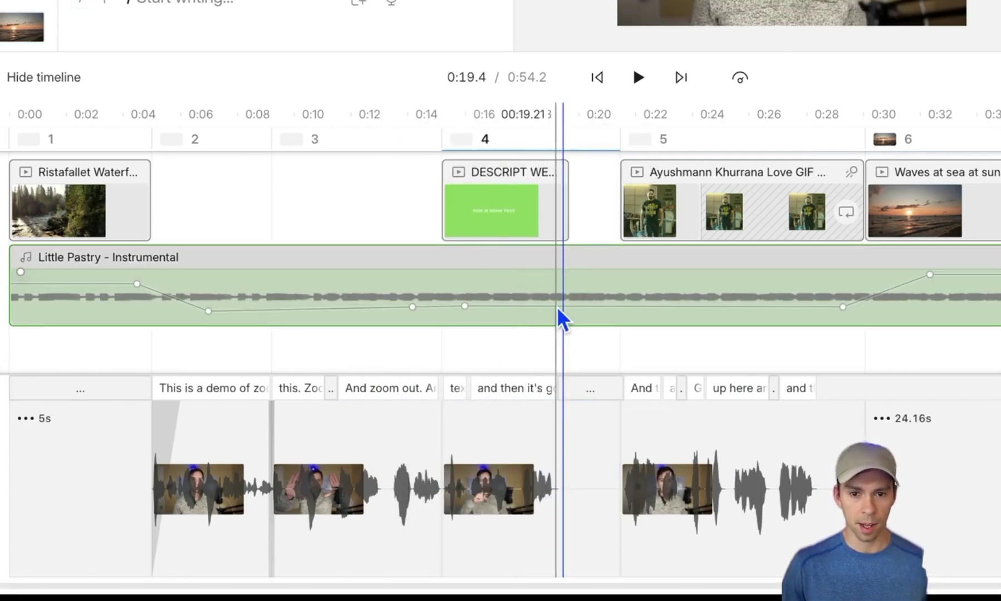
pyautogui.rightClick(558, 308)
pyautogui.click(619, 437)
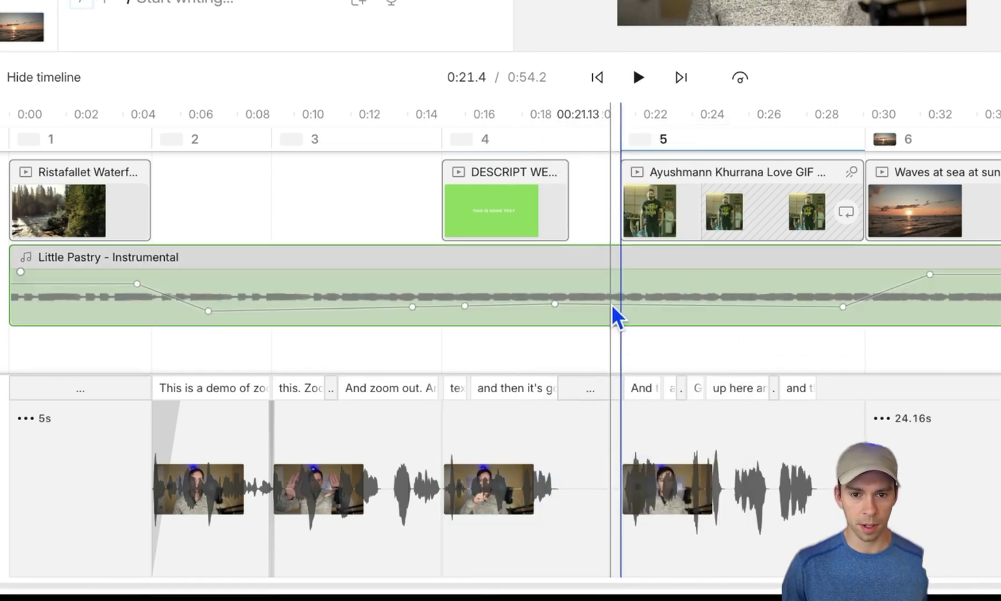
pyautogui.rightClick(612, 305)
pyautogui.click(665, 440)
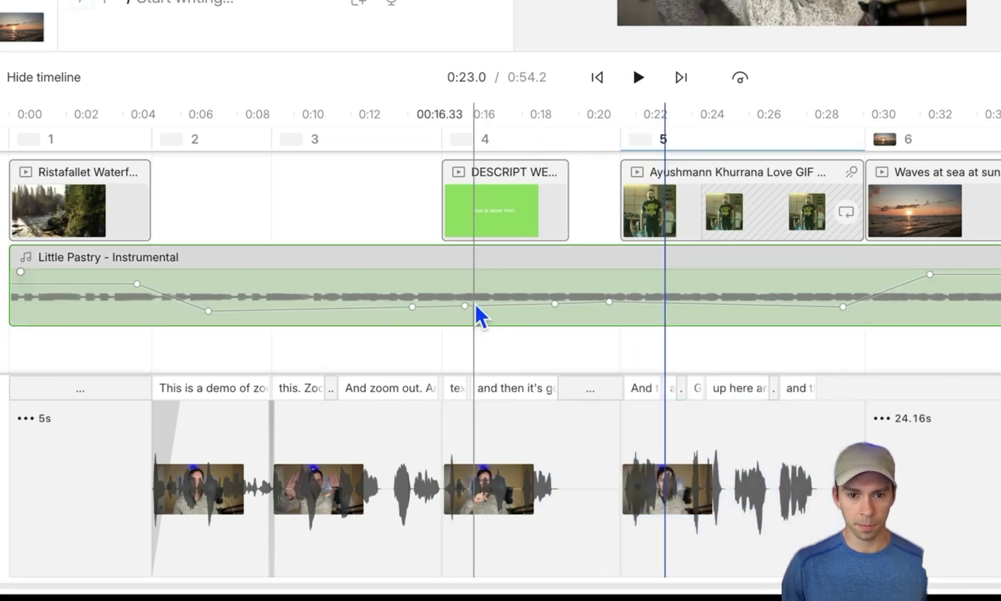
# Step: Raise the 0:16 and 0:19 keyframes into a spike and preview from 0:13.5
pyautogui.moveTo(465, 305); pyautogui.dragTo(462, 271)
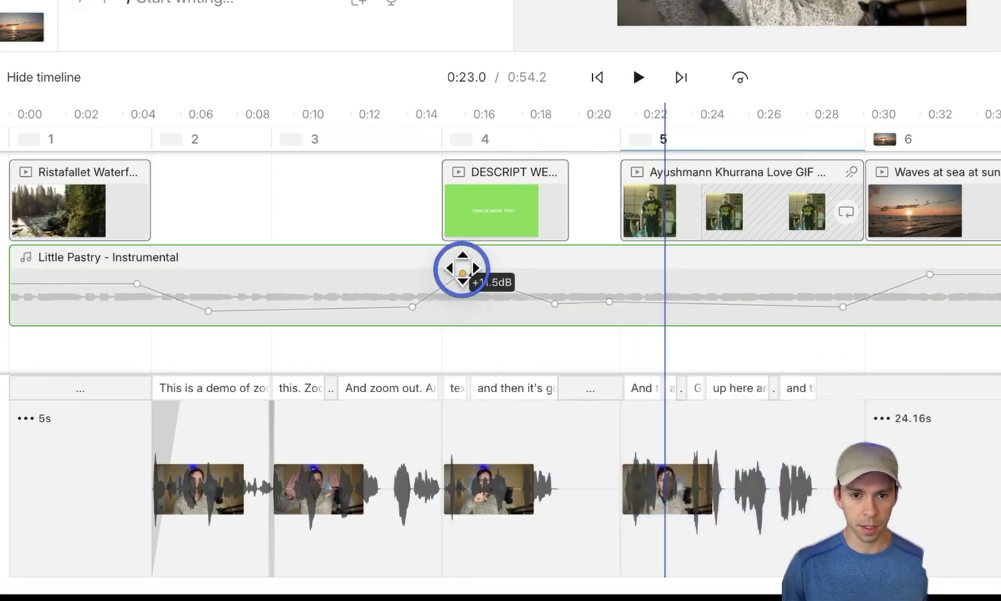
pyautogui.moveTo(555, 304); pyautogui.dragTo(554, 283)
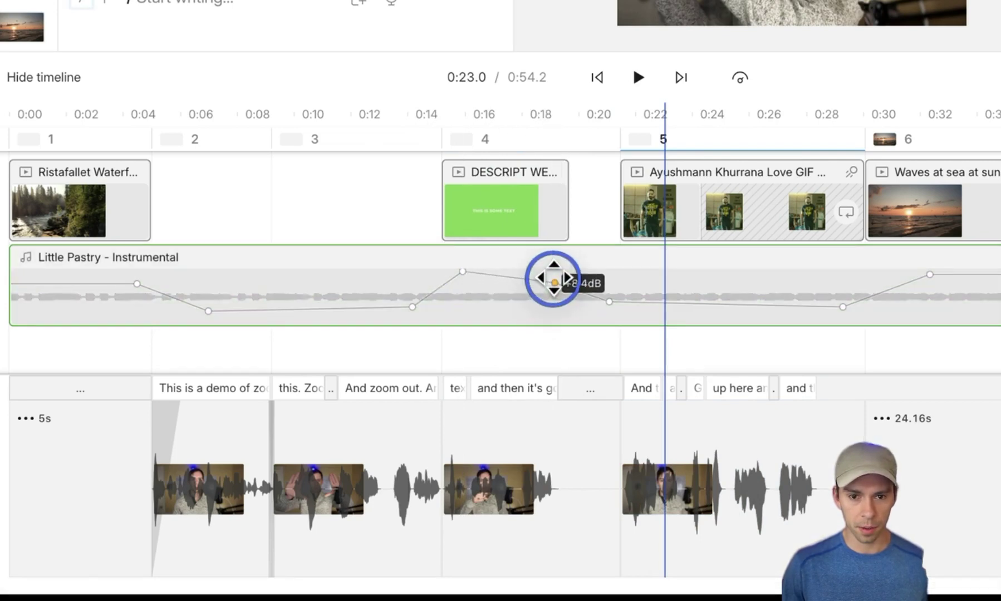
pyautogui.click(395, 212)
pyautogui.click(638, 77)
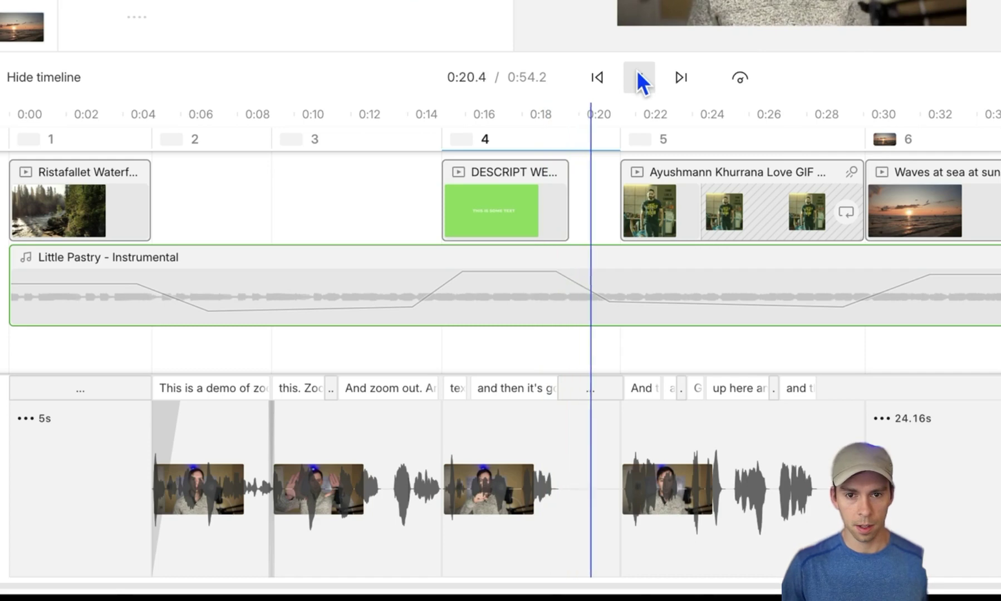
pyautogui.click(639, 75)
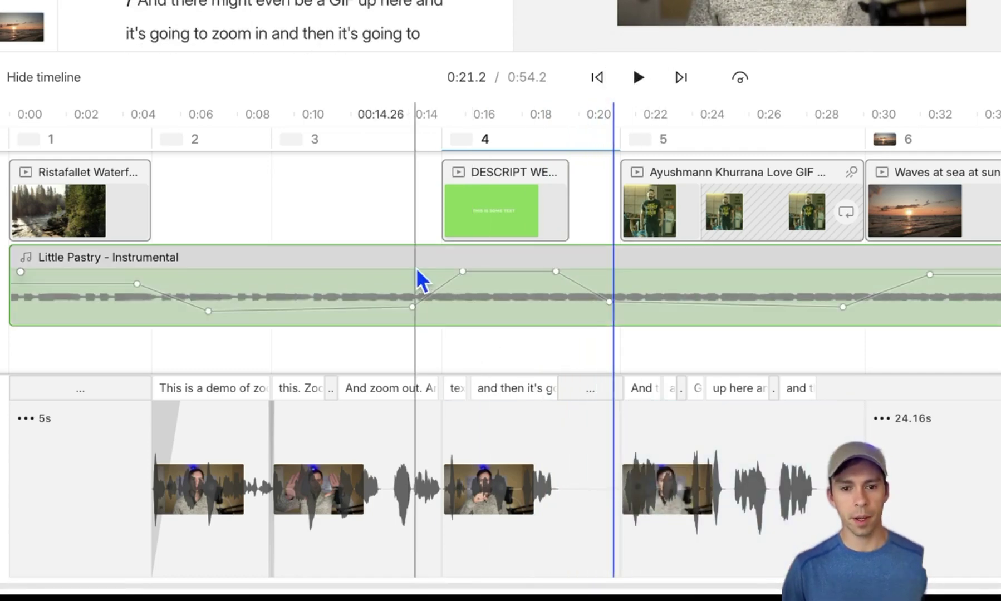